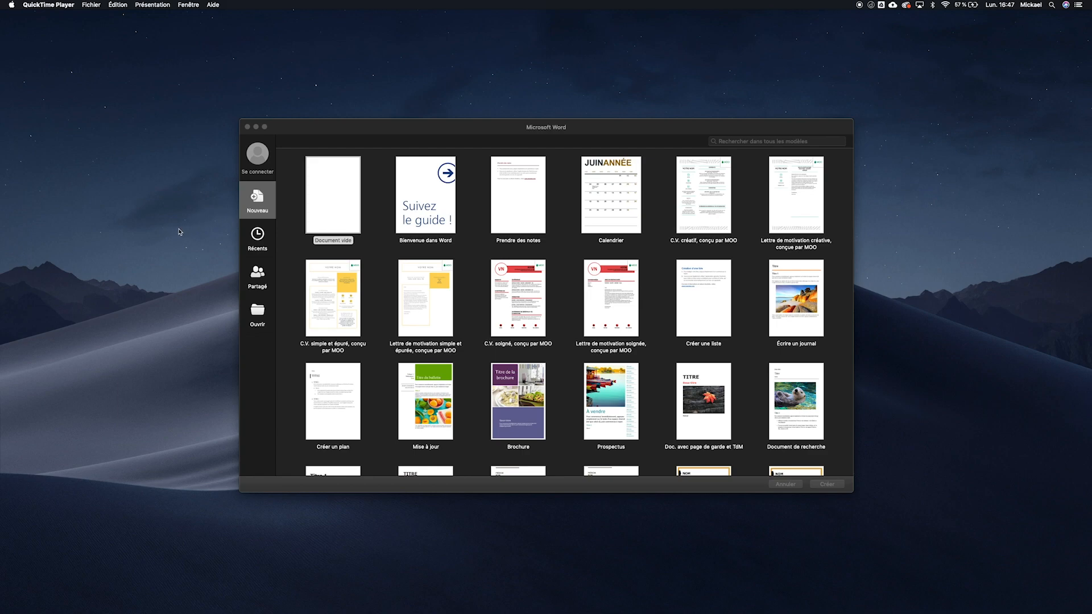
- Switch to Word and close its template gallery window
click(965, 319)
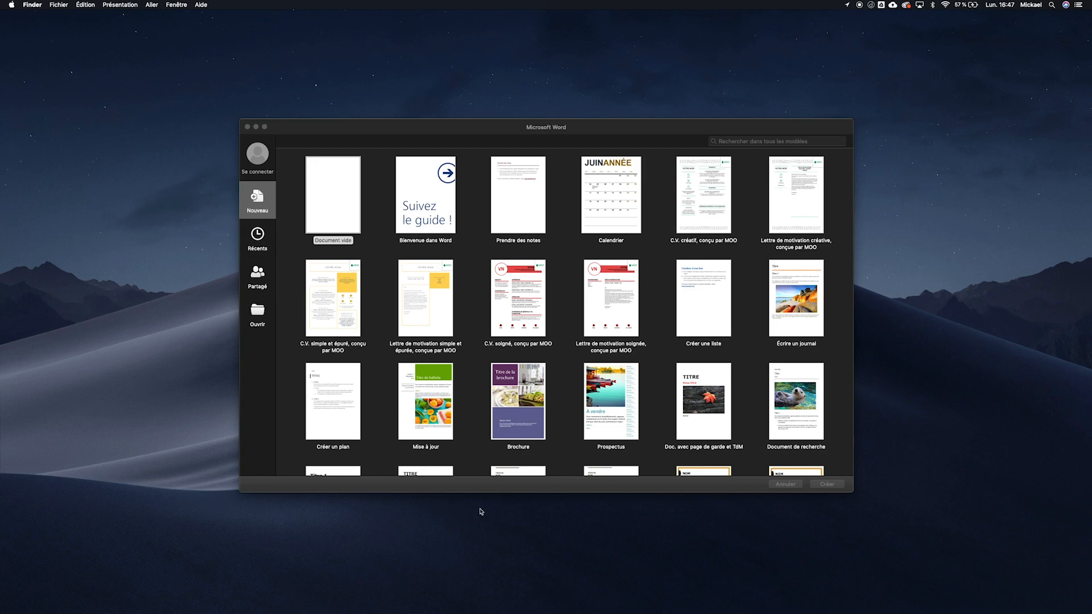
mouse_move(588, 612)
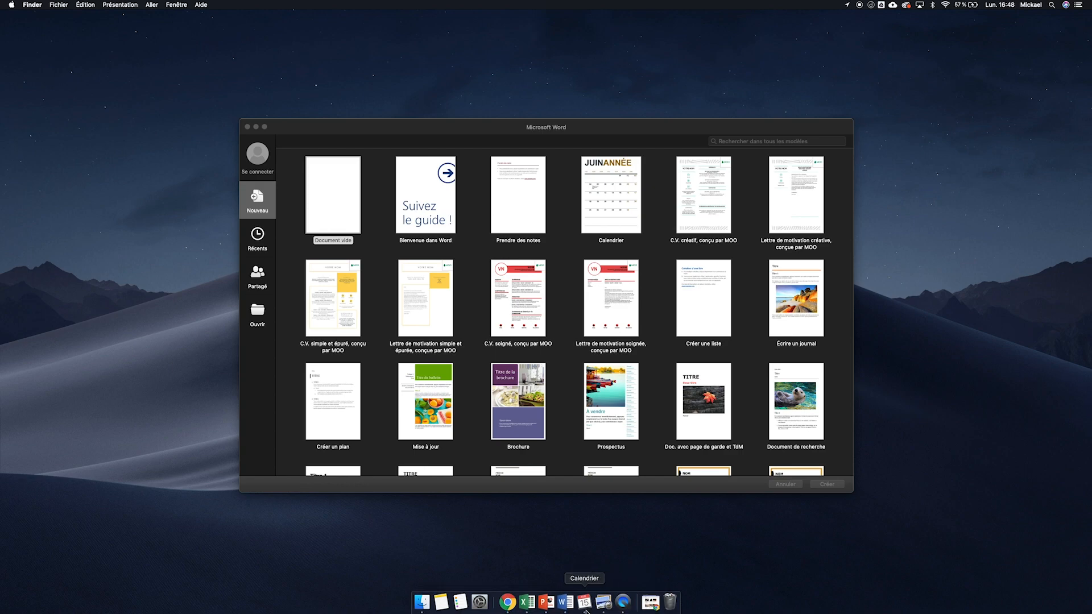
click(562, 608)
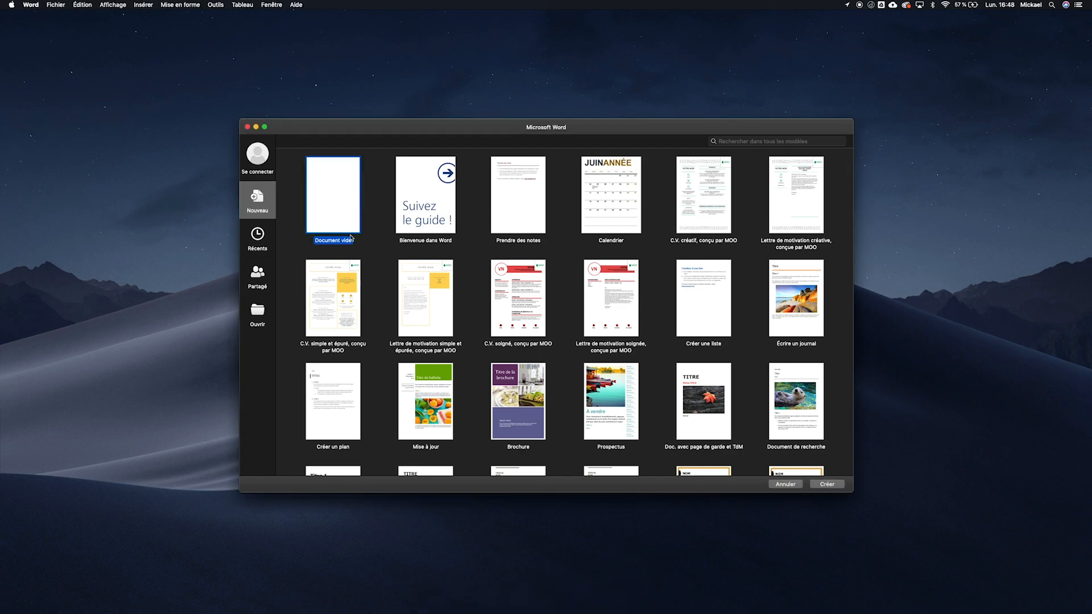
click(248, 127)
mouse_move(795, 613)
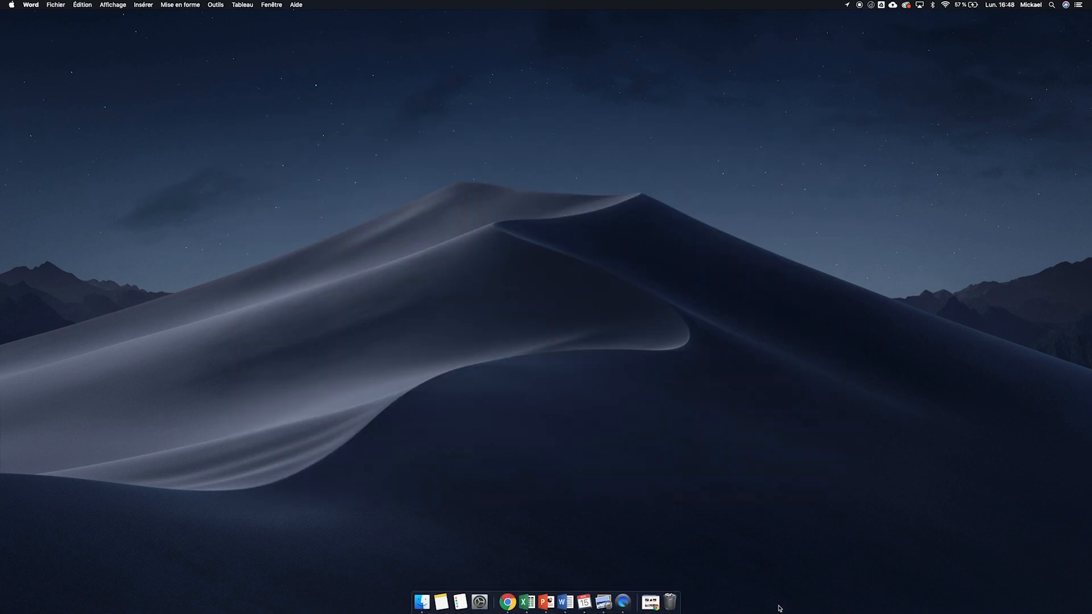
- Reopen Word's template gallery, look through the available templates and create a new blank document (Document vide)
click(563, 606)
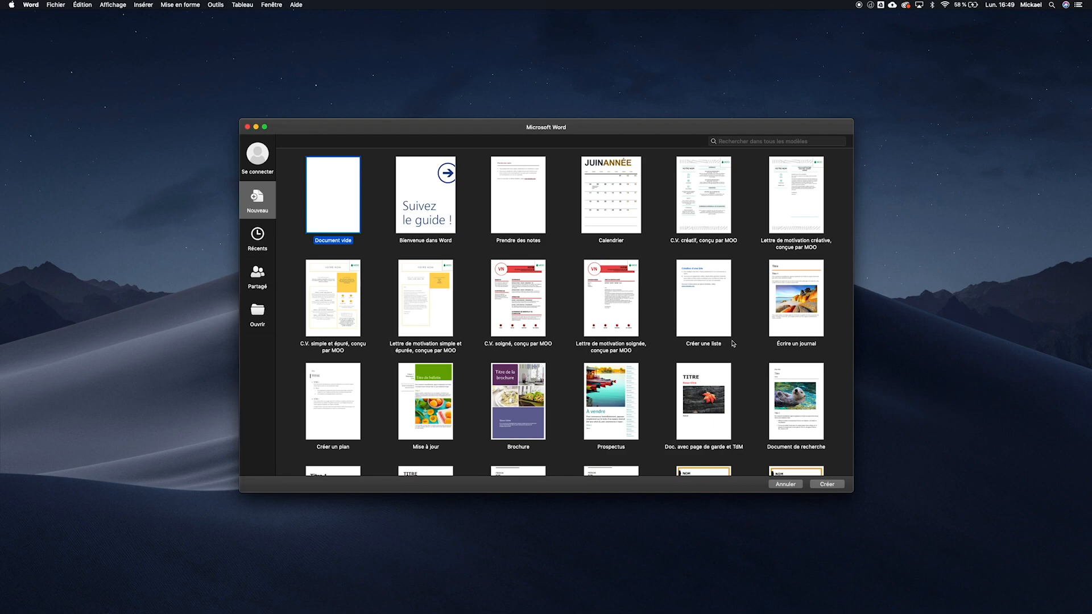
scroll(788, 339, down, 3)
scroll(787, 339, down, 3)
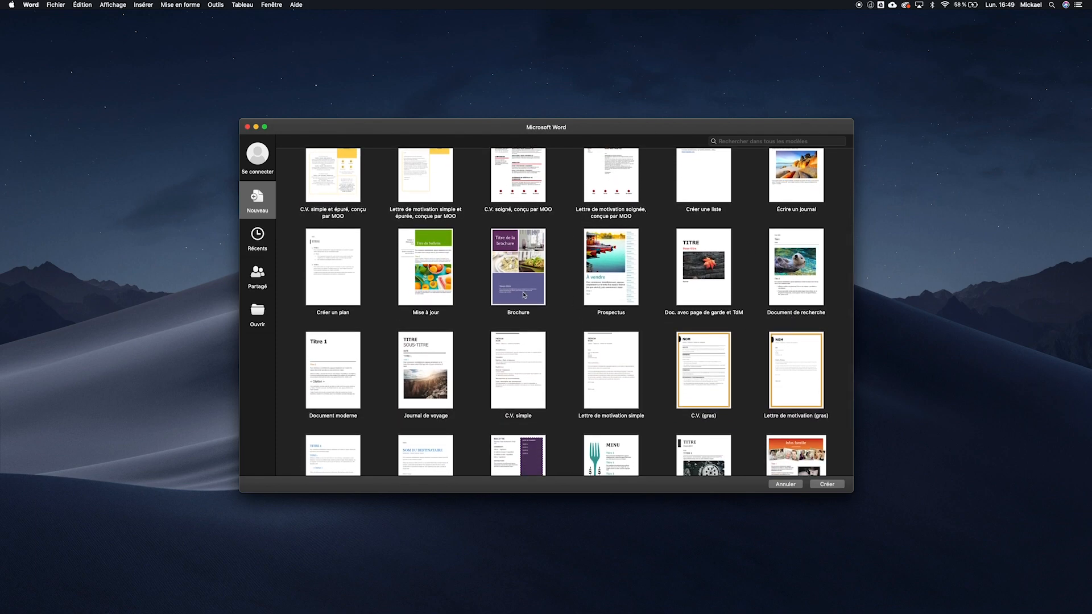
scroll(524, 295, down, 3)
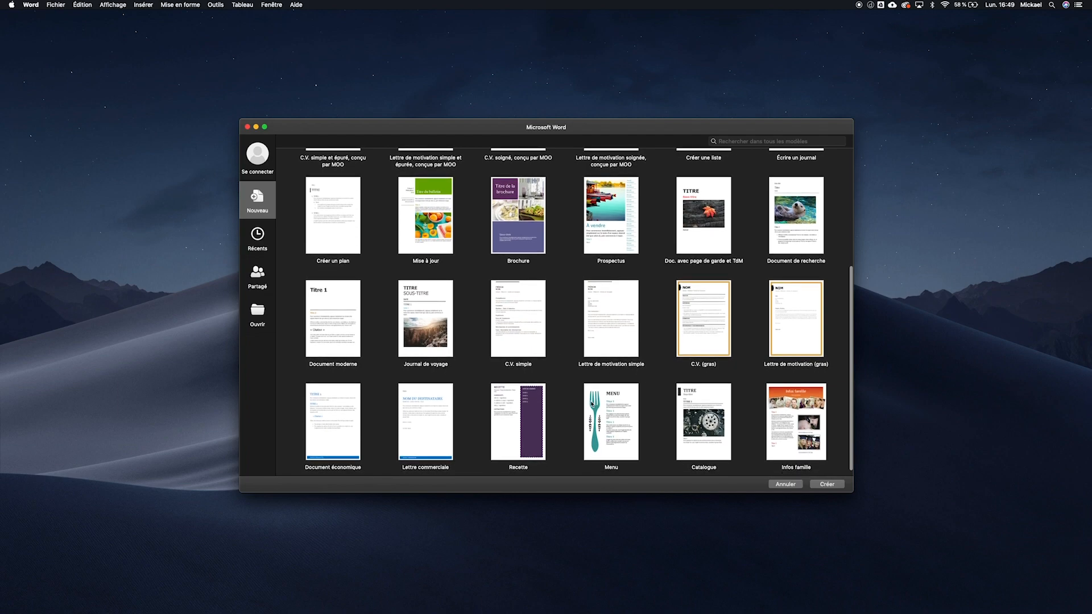
scroll(595, 407, down, 1)
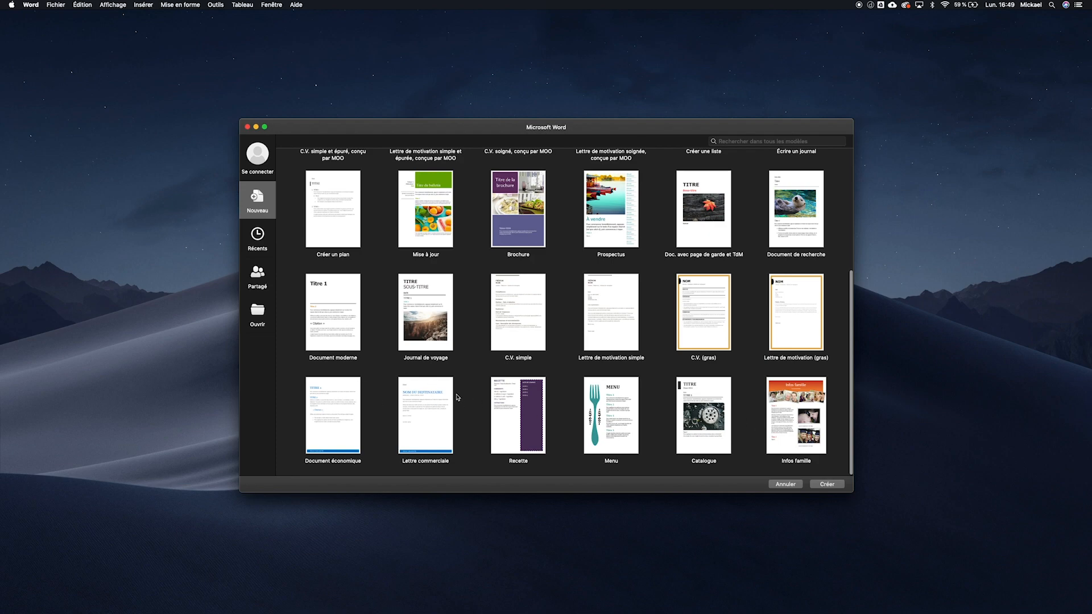
scroll(341, 339, up, 10)
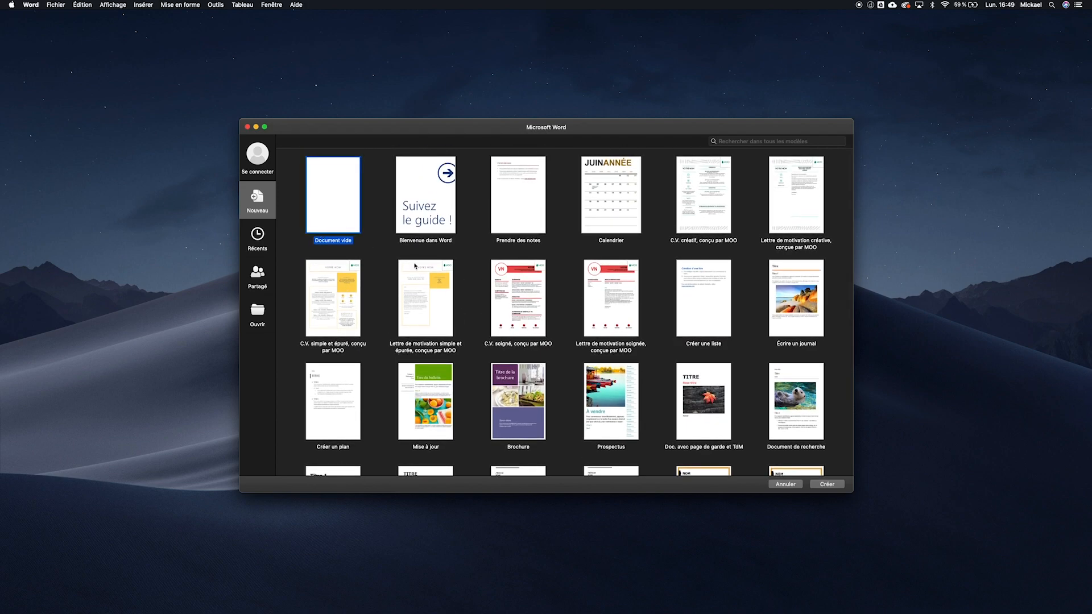
click(827, 486)
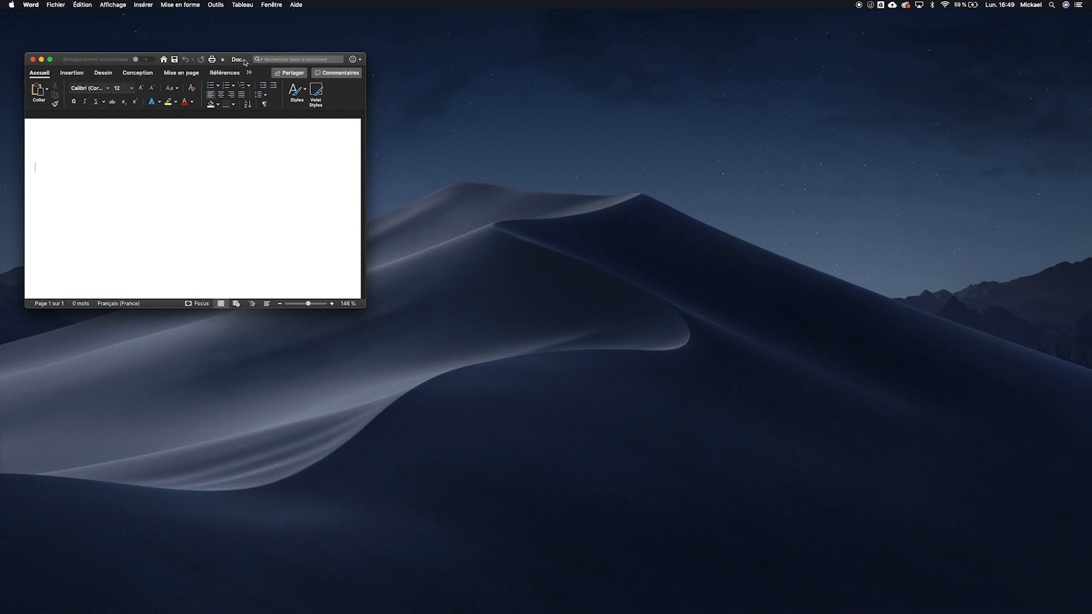
- Move the document window to the screen corner and enlarge it to fill the whole screen
drag(246, 61, 222, 11)
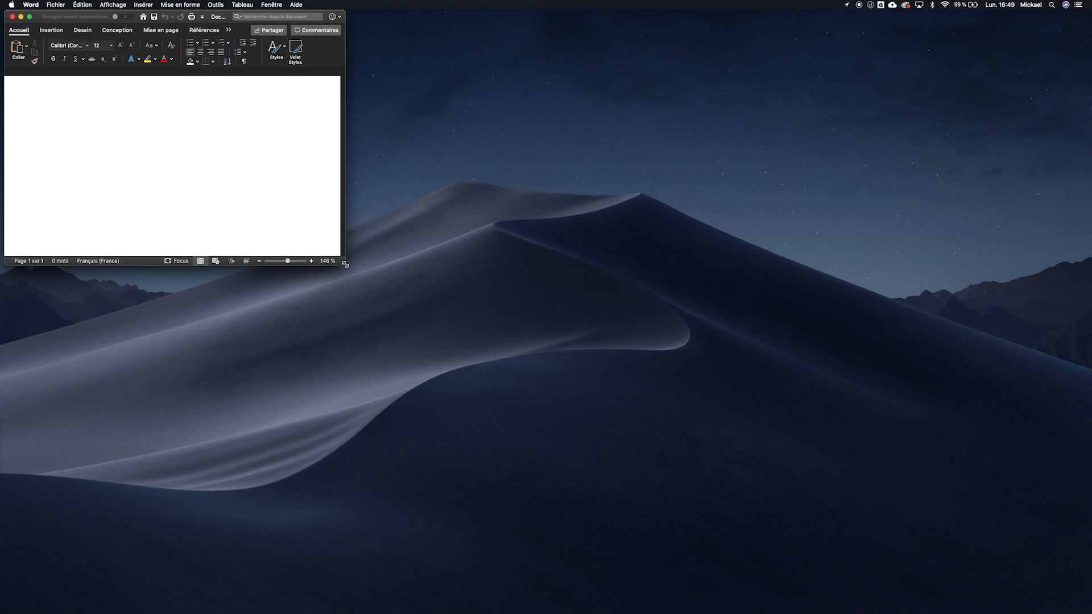
drag(345, 263, 1089, 611)
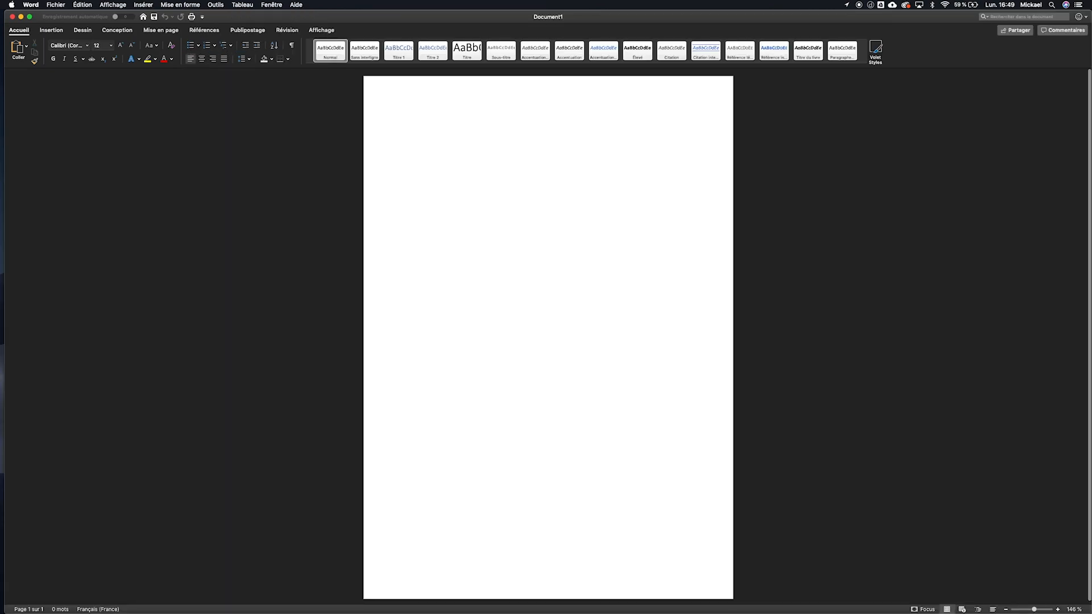
drag(780, 21, 782, 21)
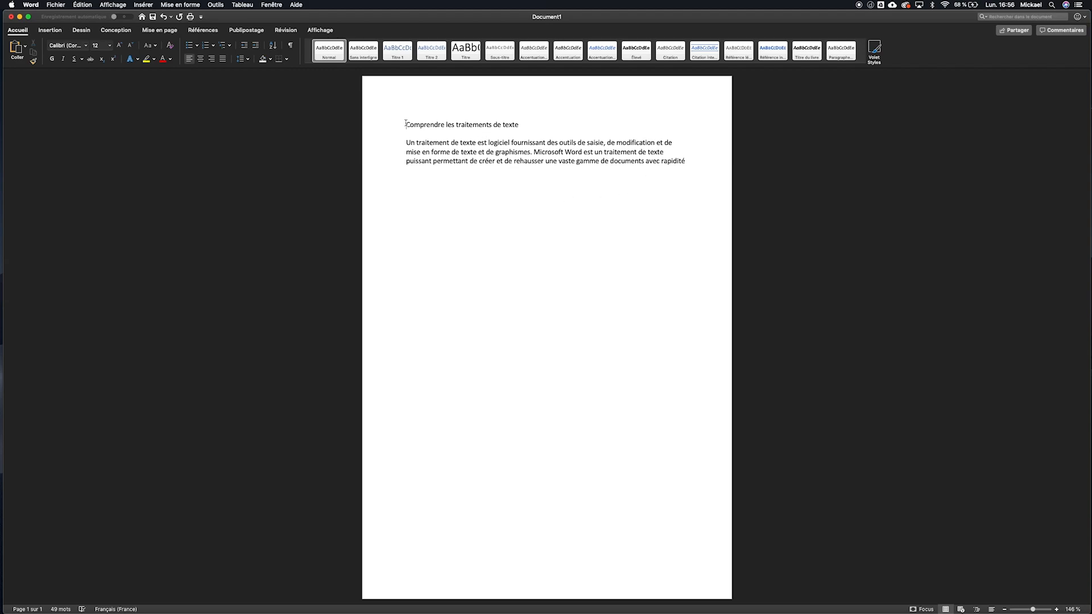
- Enter the trial text "edz" in the body paragraph and erase it again
click(471, 129)
double_click(536, 118)
click(496, 46)
click(627, 161)
text(edz)
key(BackSpace)
key(BackSpace)
key(BackSpace)
key(BackSpace)
- Insert an empty line above the title, enter "Compre" on it, and remove both the text and the line
click(406, 119)
key(Return)
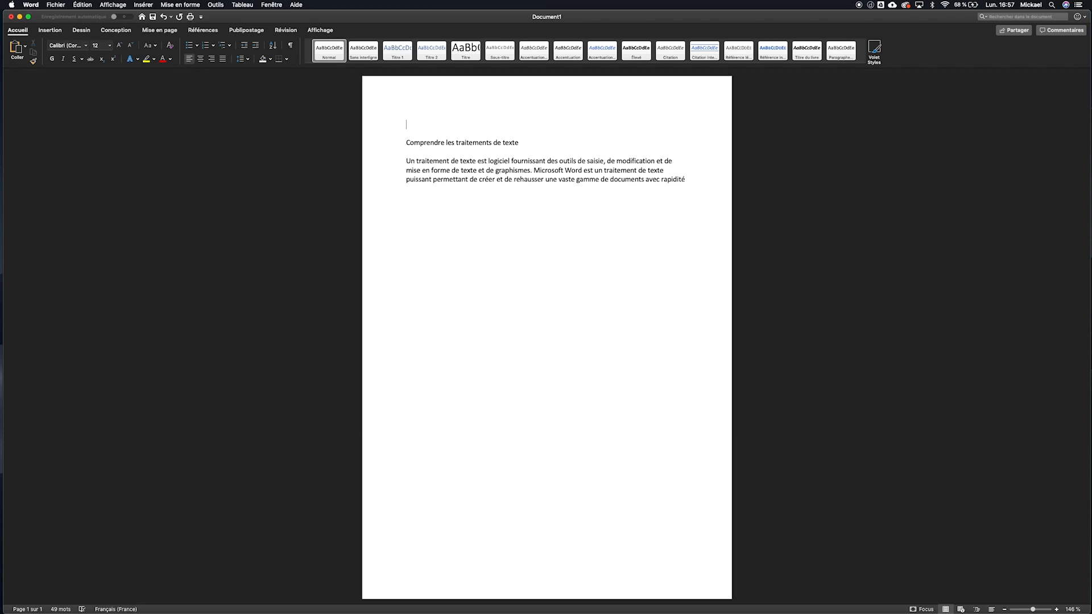
text(Compre)
key(BackSpace)
key(BackSpace)
key(BackSpace)
key(BackSpace)
key(BackSpace)
key(BackSpace)
key(BackSpace)
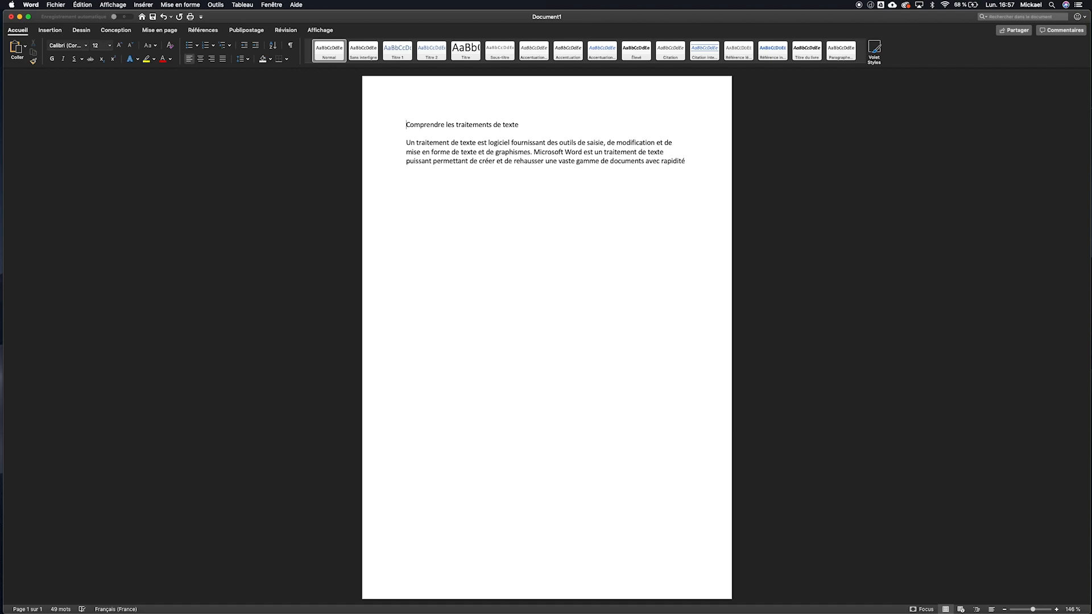
- Complete the body paragraph after "rapidité" with "et aisance."
click(692, 161)
text(aisance.)
double_click(408, 141)
click(412, 152)
- Copy "Un traitement" from the start of the body paragraph and paste it after "et aisance."
drag(406, 142, 451, 140)
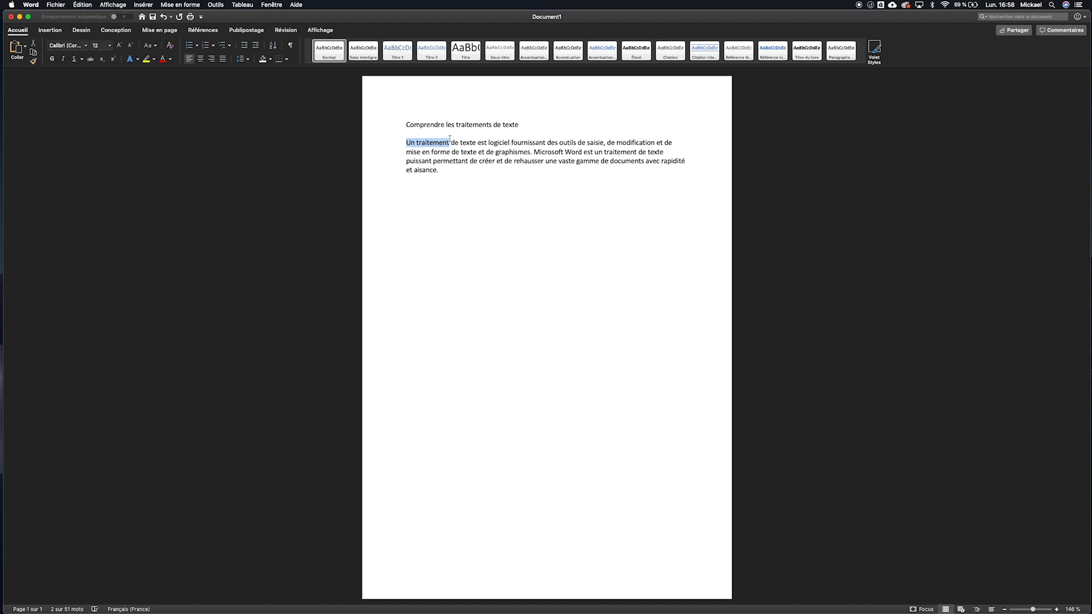
right_click(432, 137)
click(453, 153)
click(449, 171)
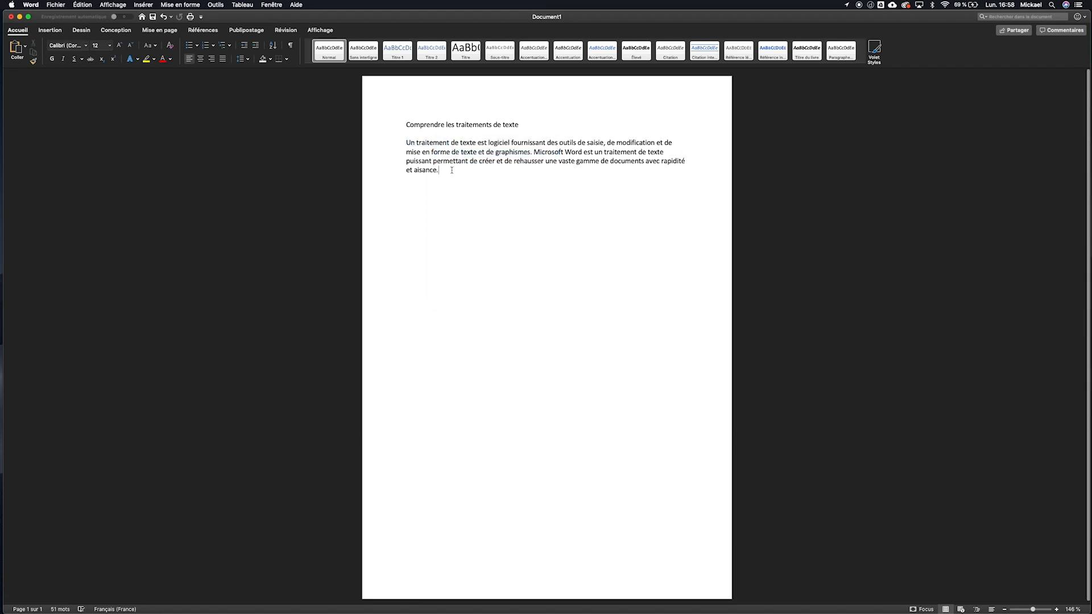
right_click(453, 170)
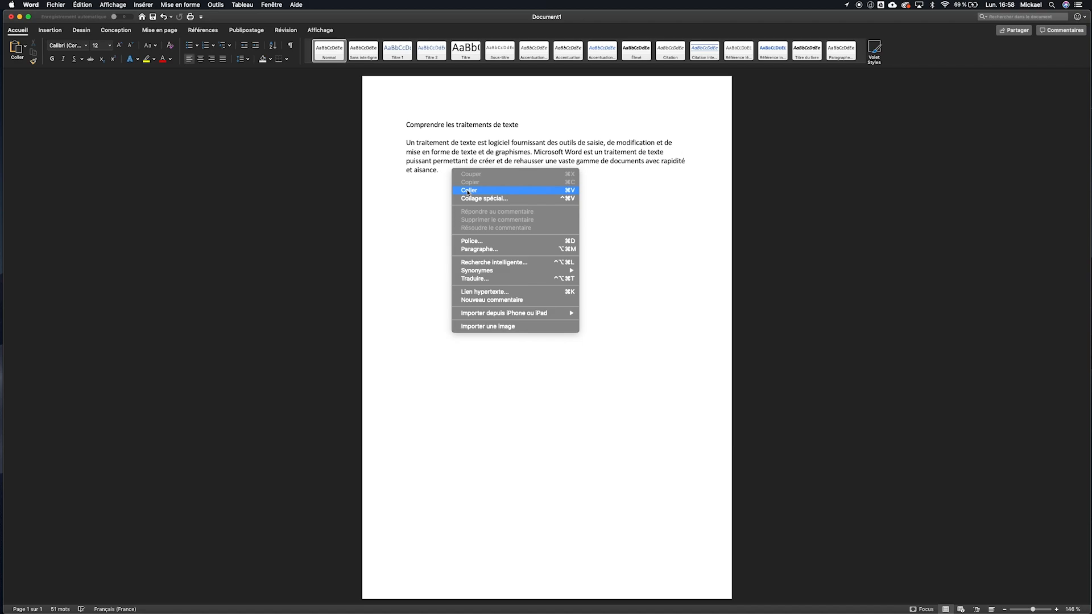
click(467, 191)
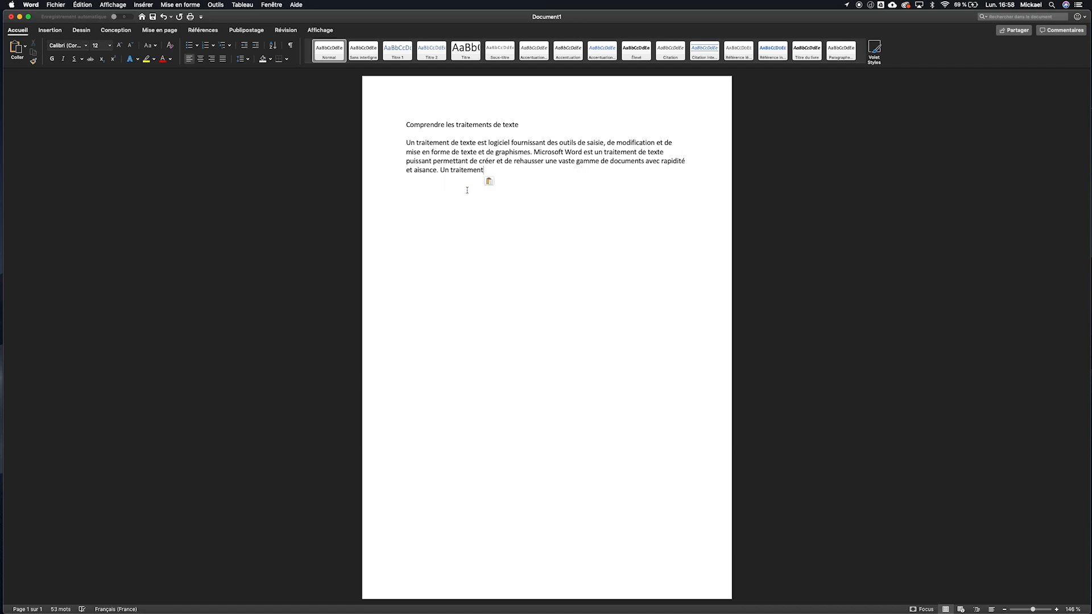
- Delete the pasted "Un traitement" from the end of the body paragraph
key(BackSpace)
key(BackSpace)
key(BackSpace)
key(BackSpace)
key(BackSpace)
key(BackSpace)
key(BackSpace)
key(BackSpace)
key(BackSpace)
key(BackSpace)
key(BackSpace)
key(BackSpace)
key(BackSpace)
- Copy "Un traitement" from the body paragraph again and paste it on the line below the paragraph
drag(406, 142, 437, 142)
click(444, 144)
right_click(437, 142)
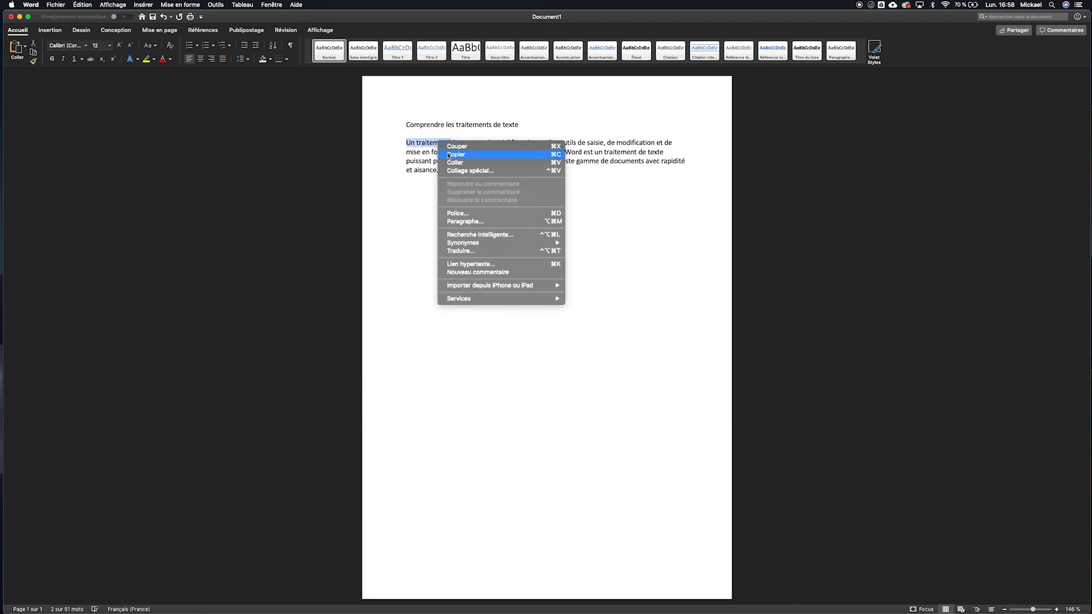
click(454, 153)
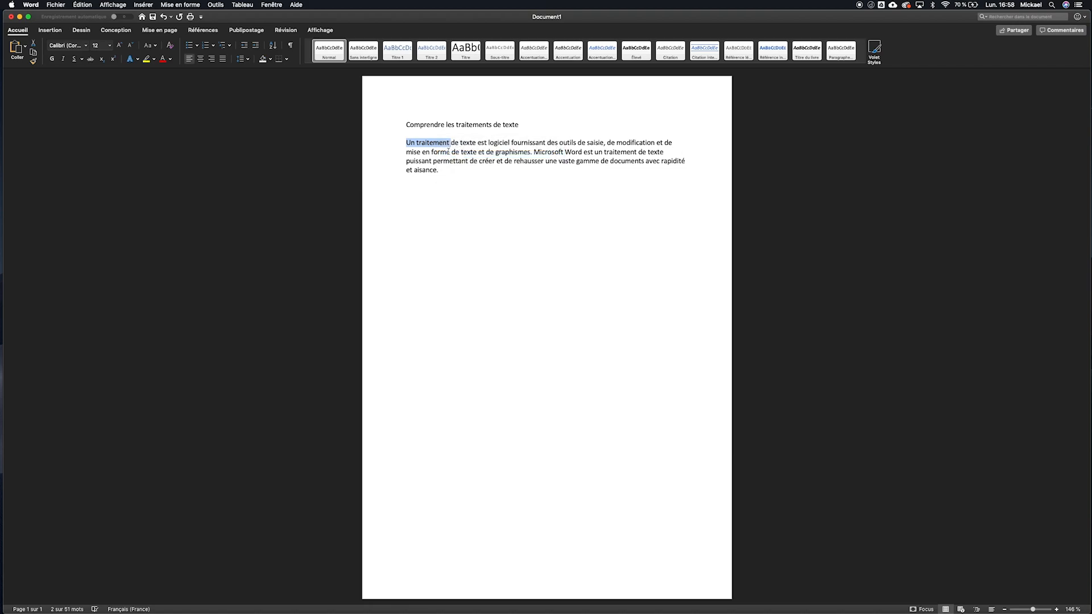
click(448, 179)
right_click(448, 176)
click(474, 196)
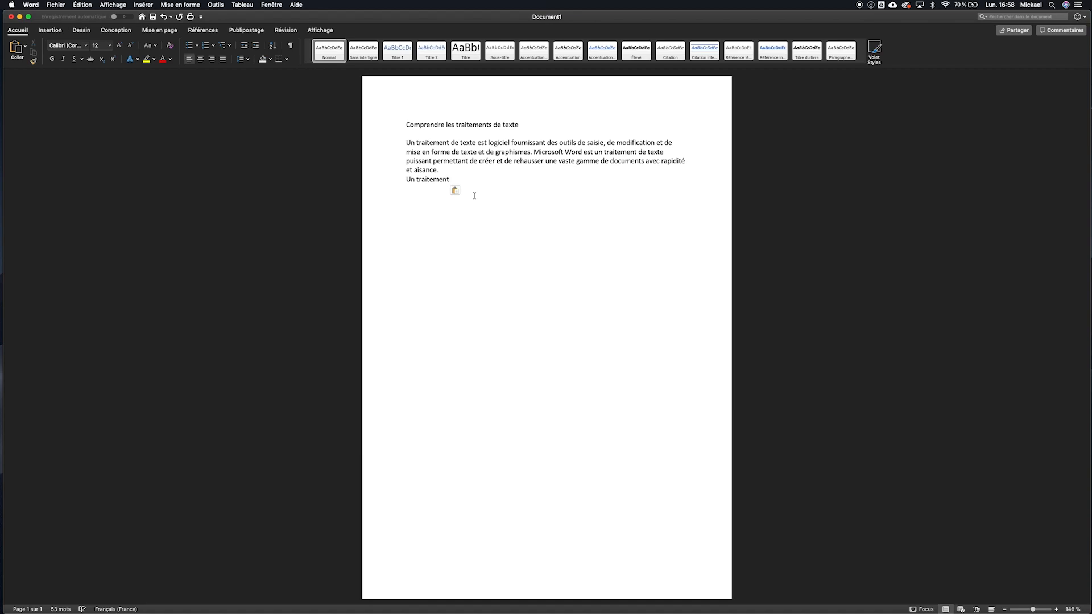
- Delete the pasted "Un traitement" on the line below the body paragraph
key(BackSpace)
key(BackSpace)
key(BackSpace)
key(BackSpace)
key(BackSpace)
key(BackSpace)
key(BackSpace)
key(BackSpace)
key(BackSpace)
key(BackSpace)
key(BackSpace)
key(BackSpace)
key(BackSpace)
- Try moving the title "Comprendre les traitements de texte" below the body paragraph, and undo the move
drag(450, 143, 406, 144)
click(482, 181)
drag(522, 125, 407, 188)
key(super+z)
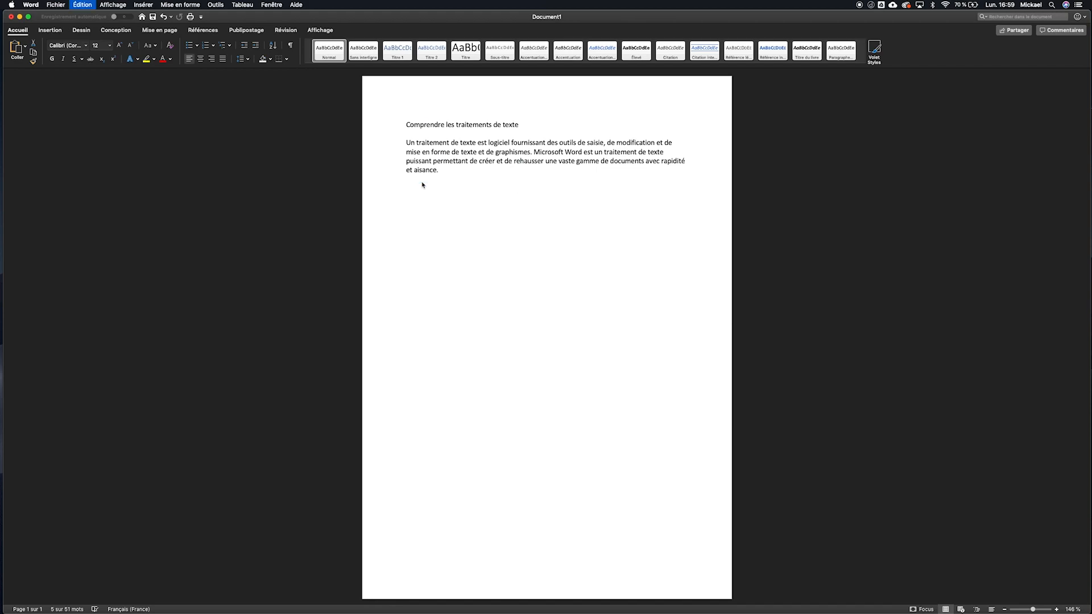
click(454, 188)
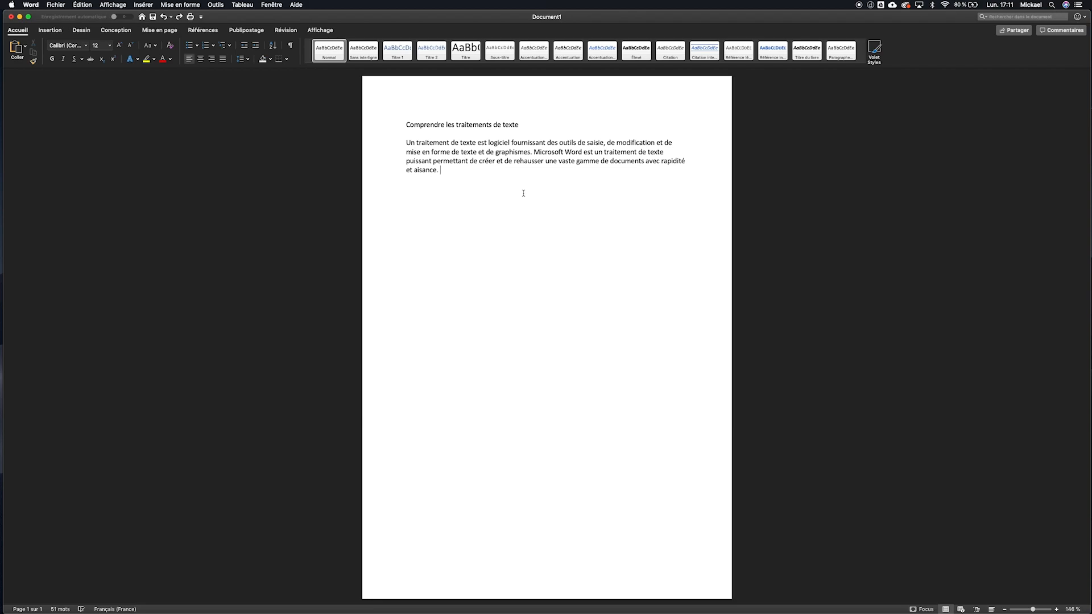
- Set the font size of the title "Comprendre les traitements de texte" to 18
drag(404, 123, 514, 119)
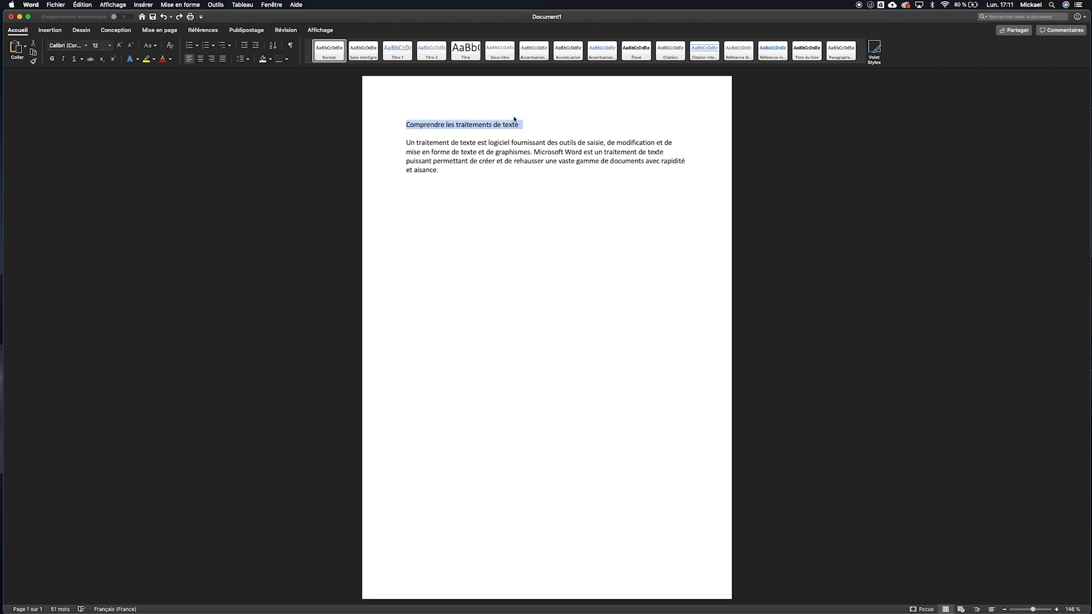
click(411, 131)
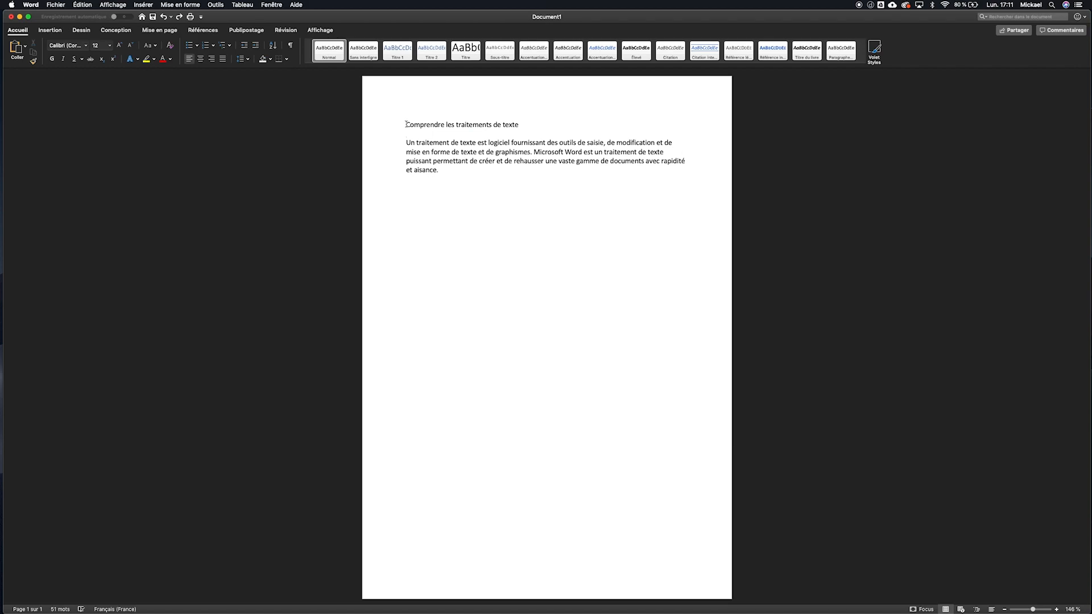
drag(406, 124, 524, 125)
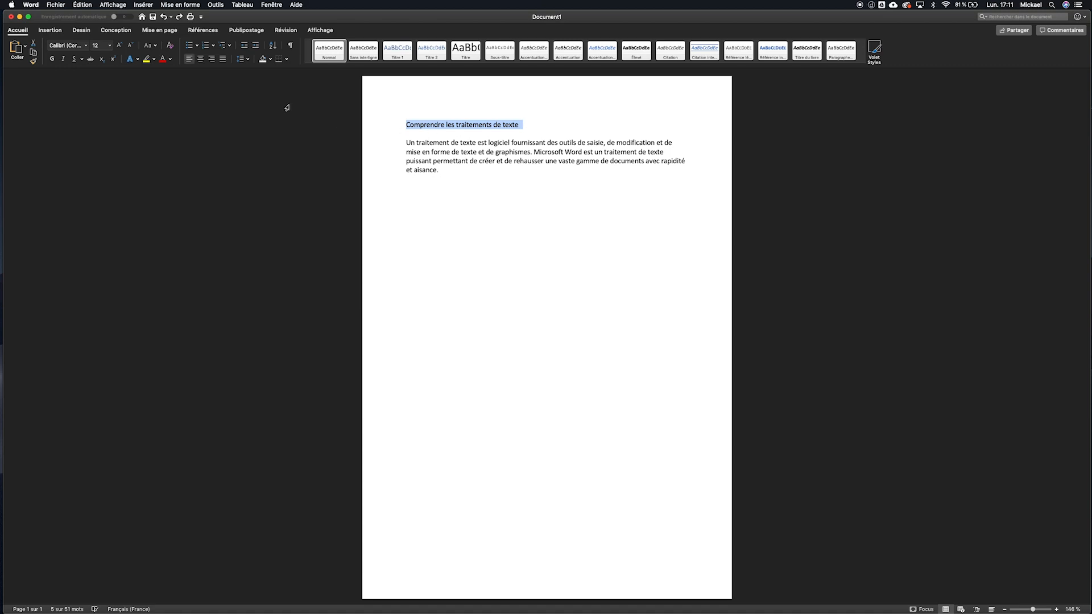
click(110, 46)
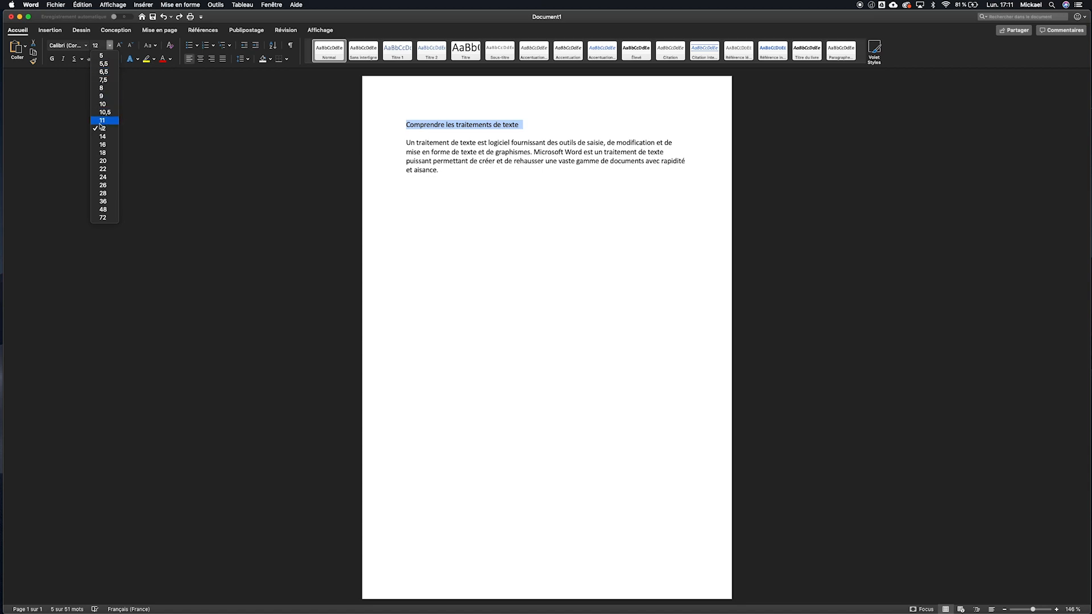
click(103, 153)
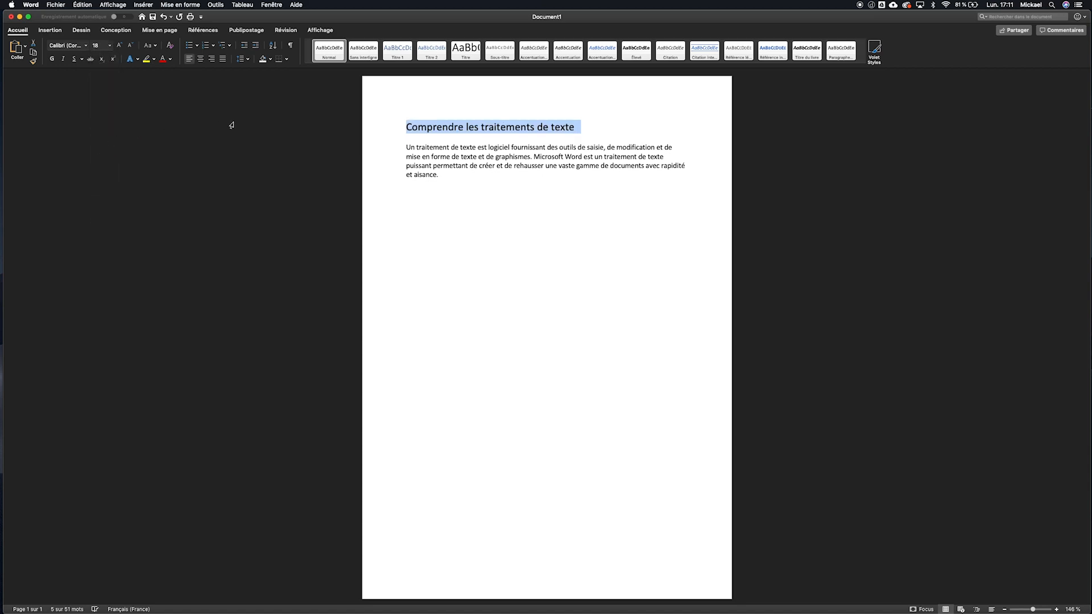
click(588, 254)
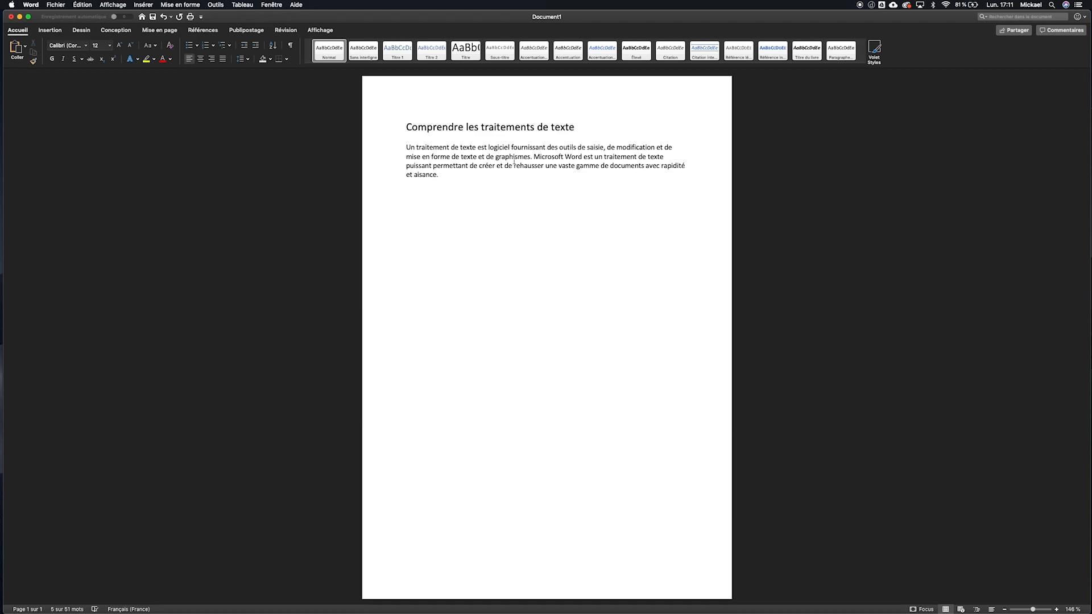
- Make "Microsoft Word" bold and "rapidité et aisance." italic in the body paragraph
drag(533, 157, 583, 157)
click(52, 58)
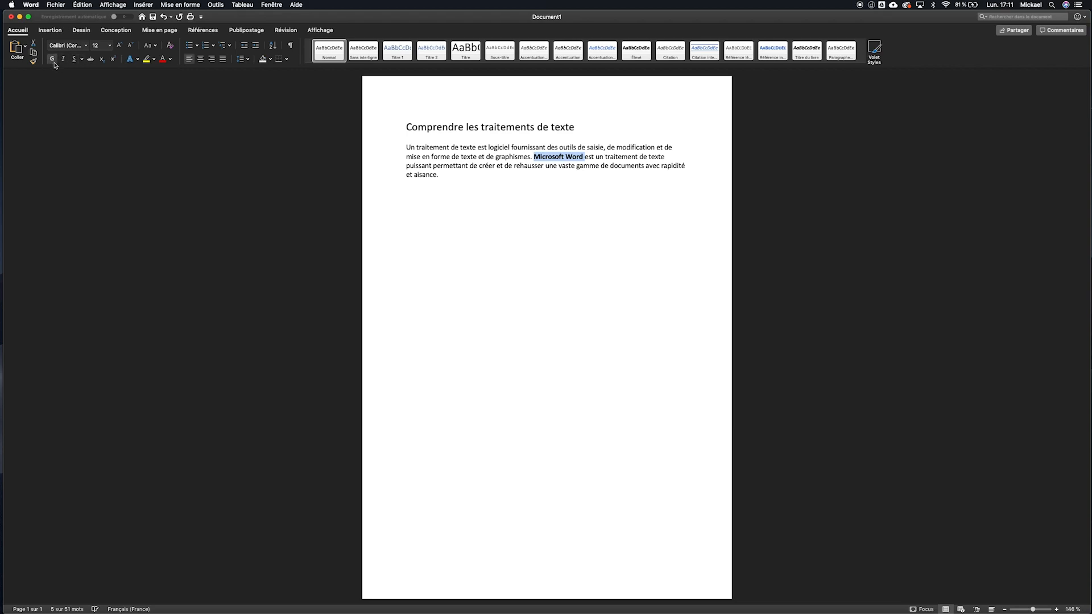
click(499, 303)
drag(439, 175, 655, 164)
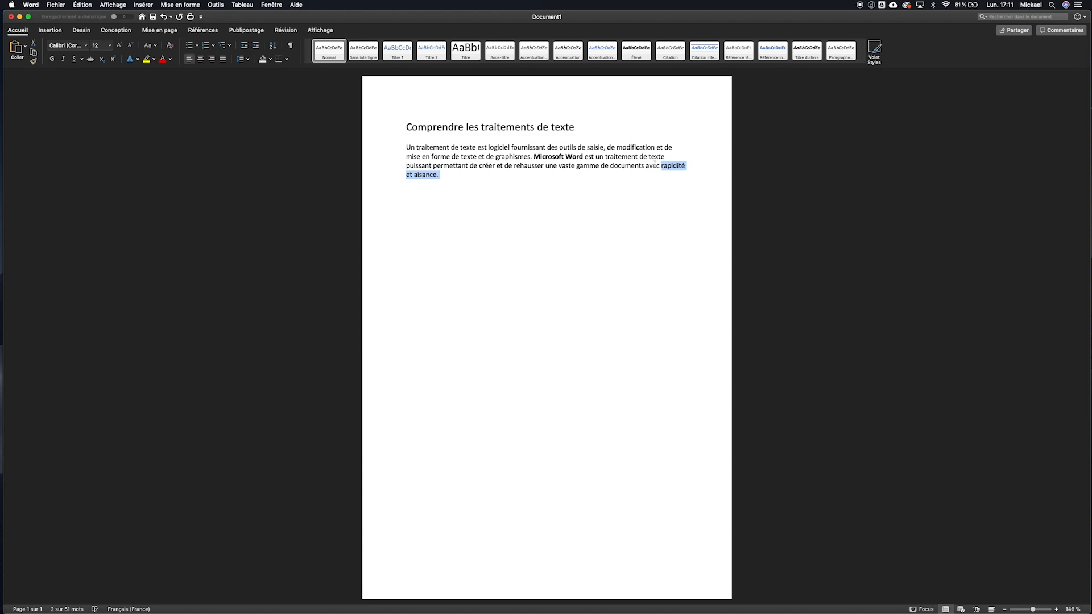
click(63, 59)
click(557, 221)
- Highlight "Un traitement de texte" at the start of the body paragraph in yellow
drag(405, 147, 476, 146)
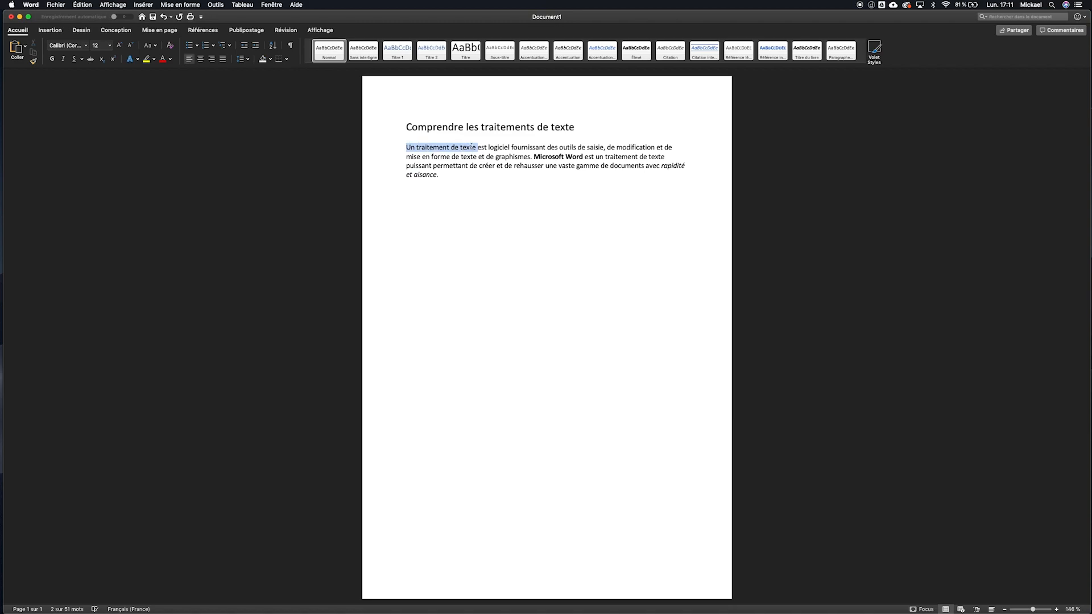
click(146, 58)
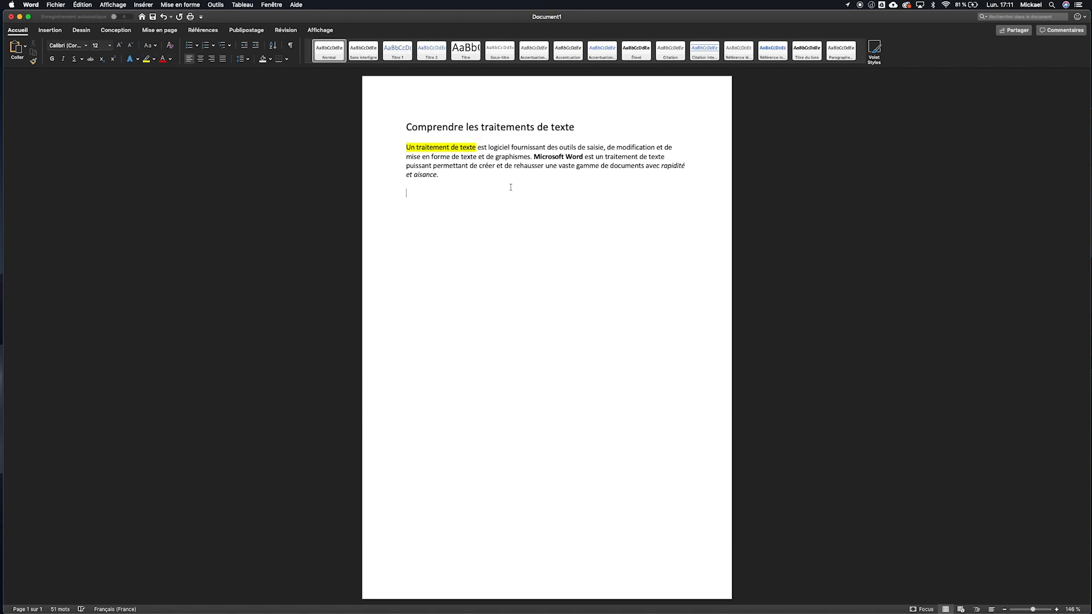
- Justify the body paragraph and centre the title "Comprendre les traitements de texte"
drag(442, 176, 395, 147)
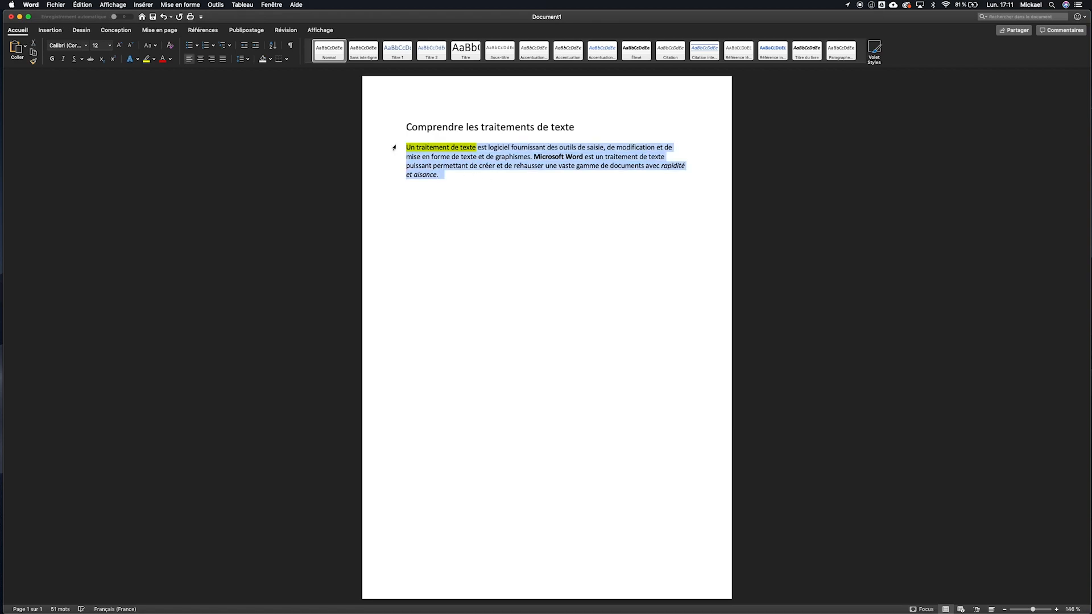
click(222, 60)
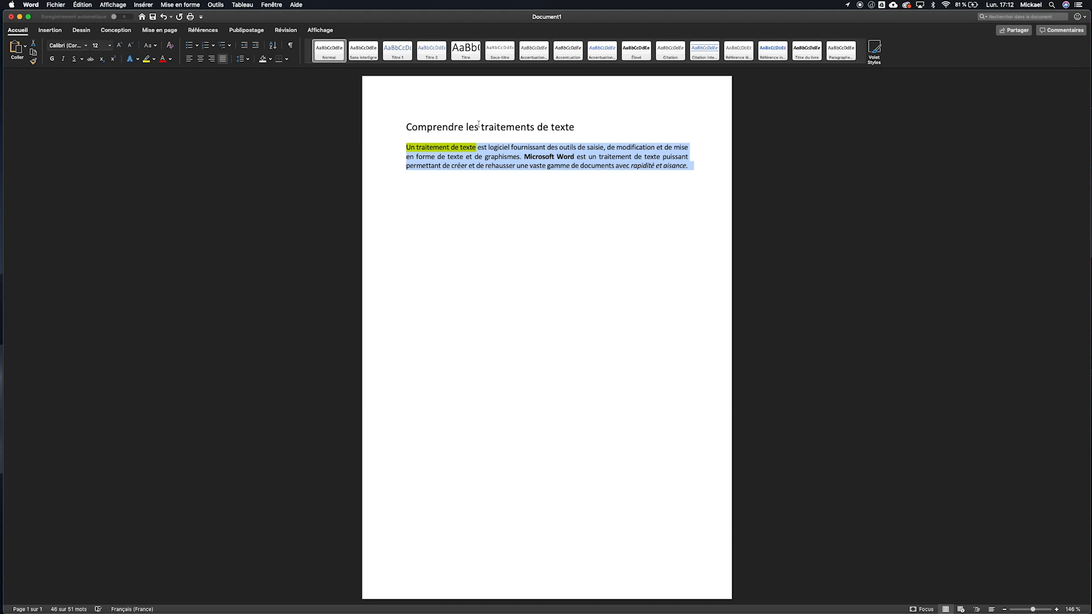
drag(582, 126, 376, 127)
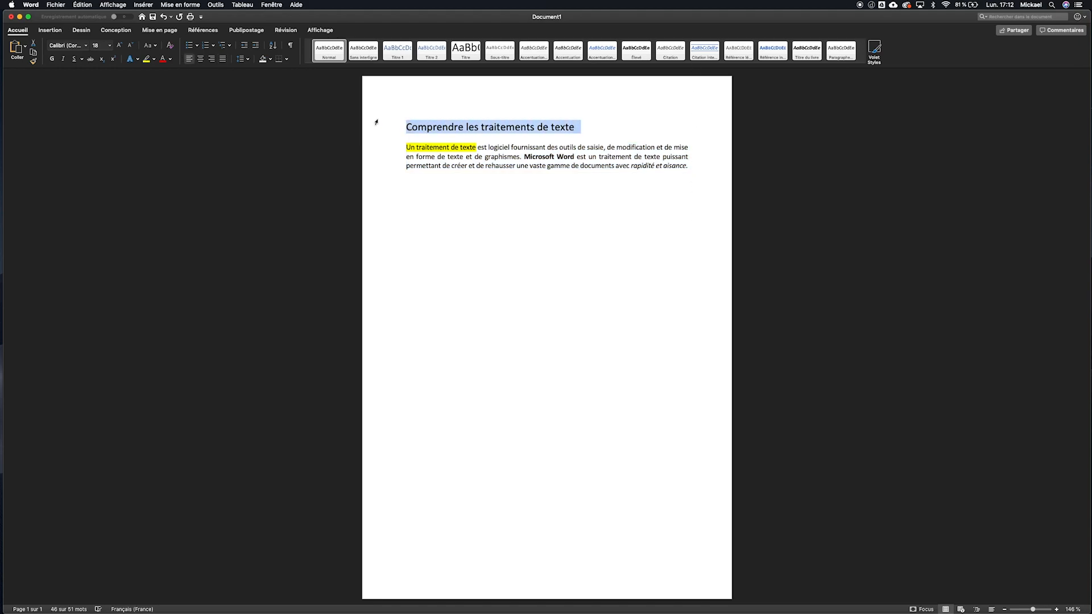
click(200, 58)
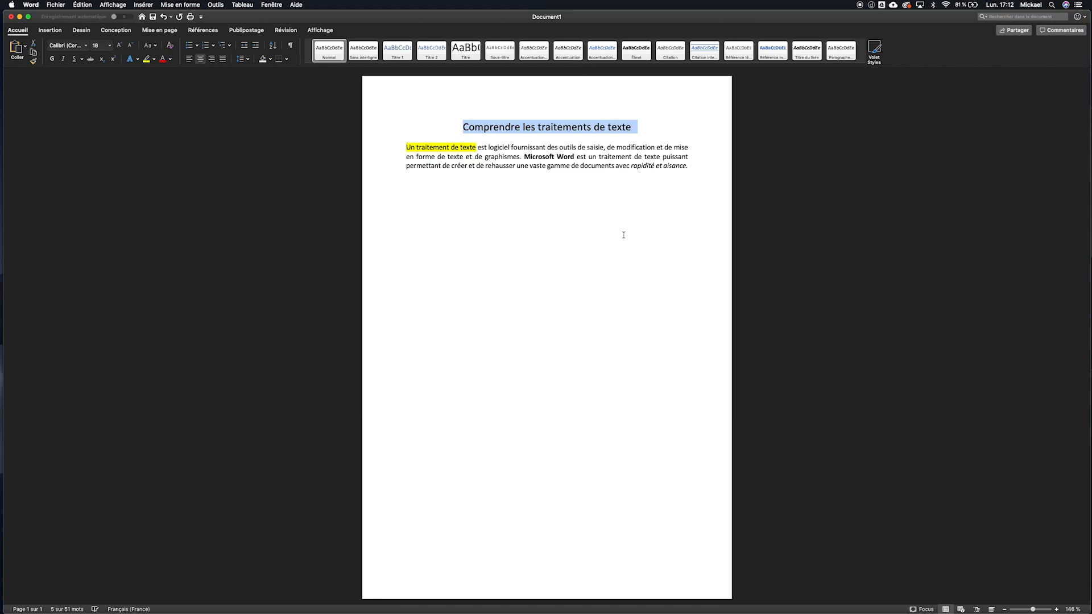
click(603, 243)
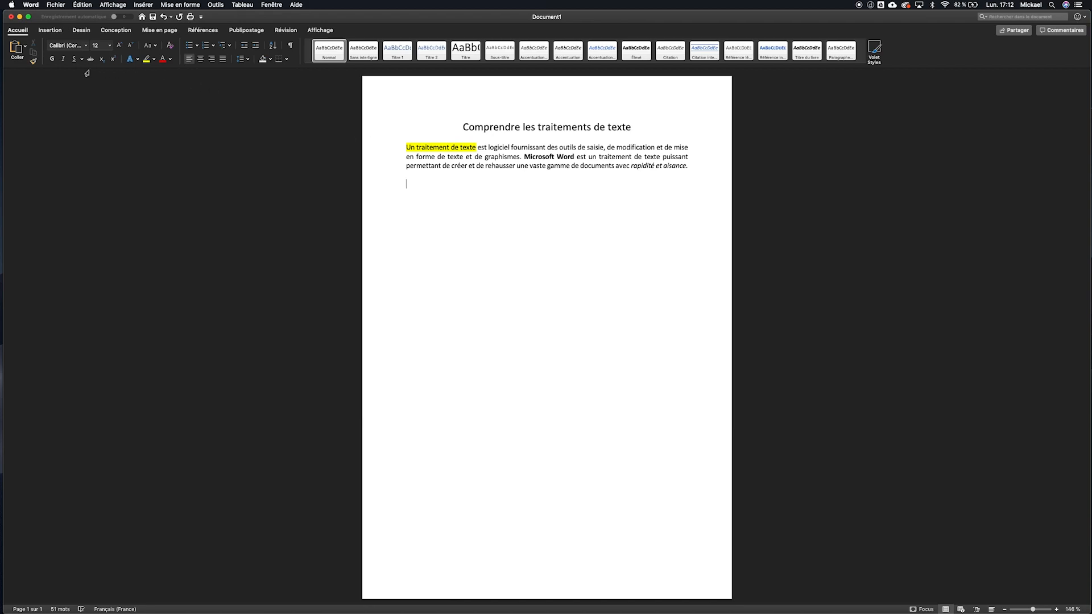
- Examine the available file commands and page layout settings, and glance over the insertion, drawing and design tools
click(55, 4)
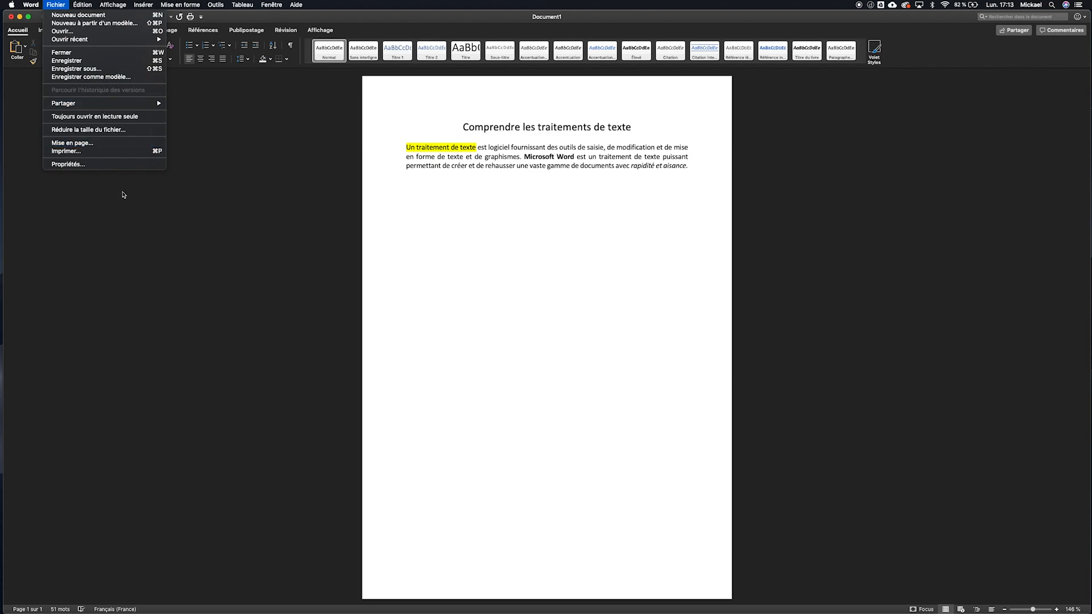
click(92, 144)
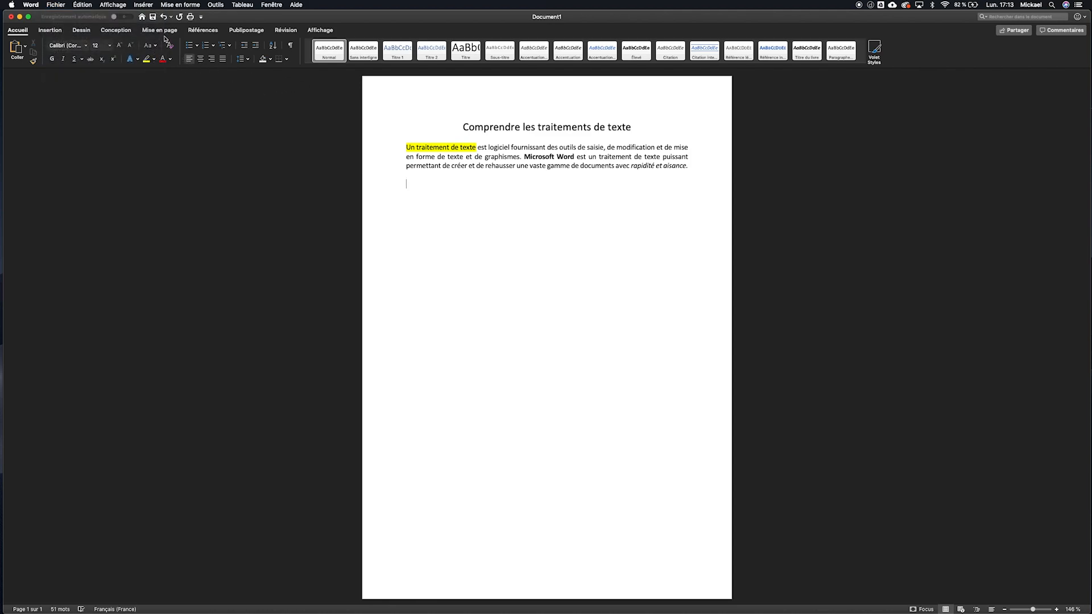
click(163, 31)
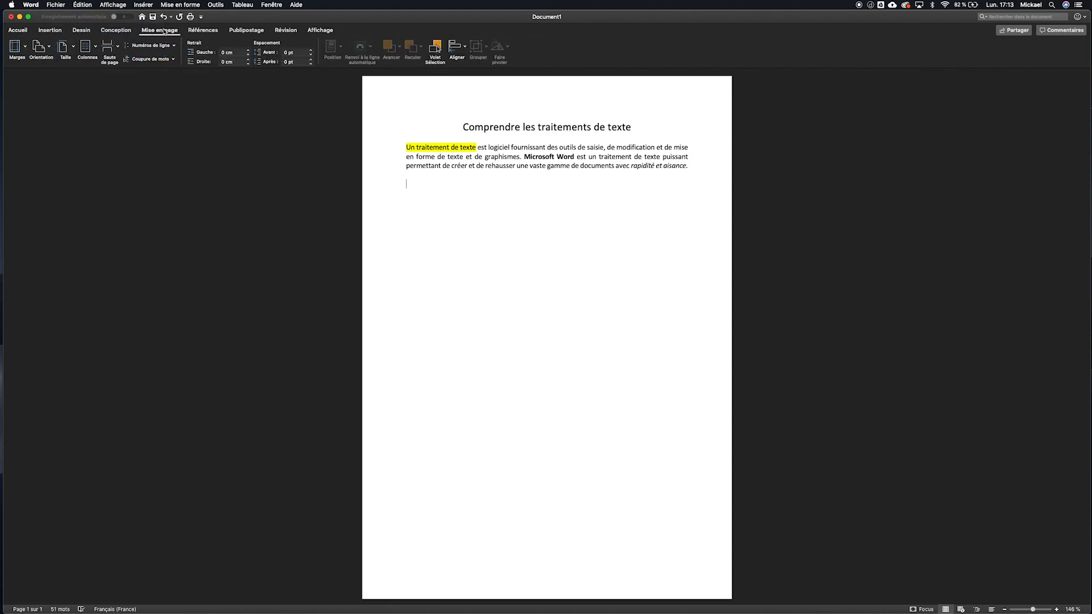
click(25, 31)
click(63, 4)
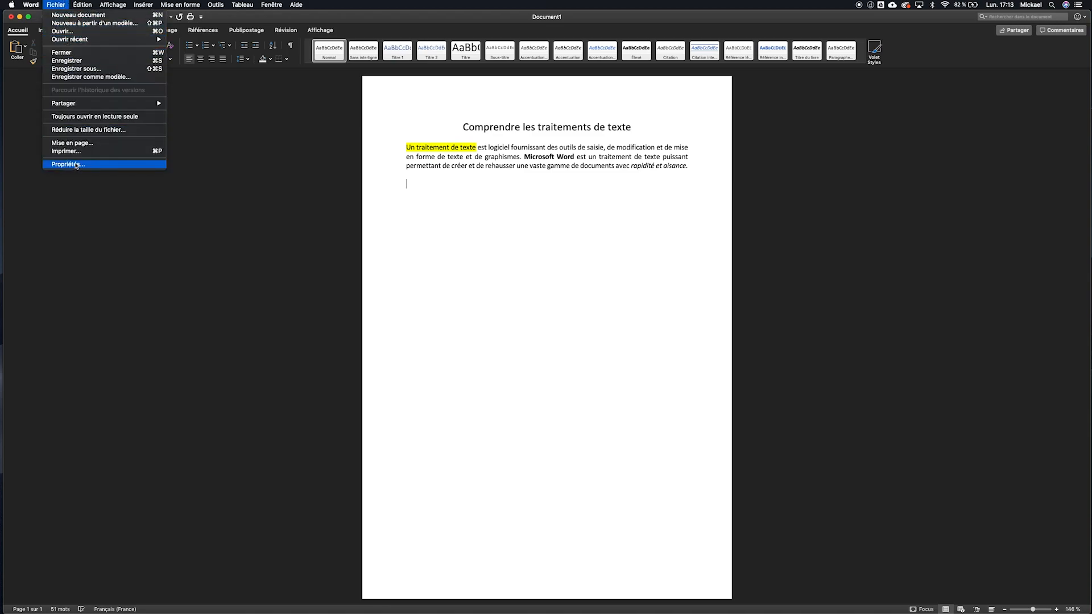
click(296, 171)
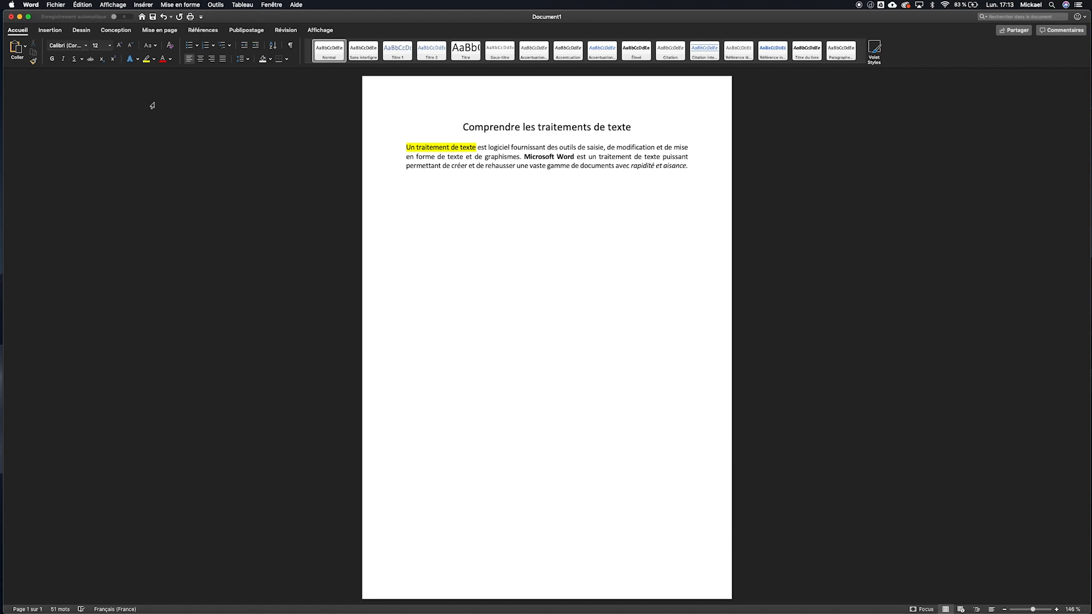
click(16, 33)
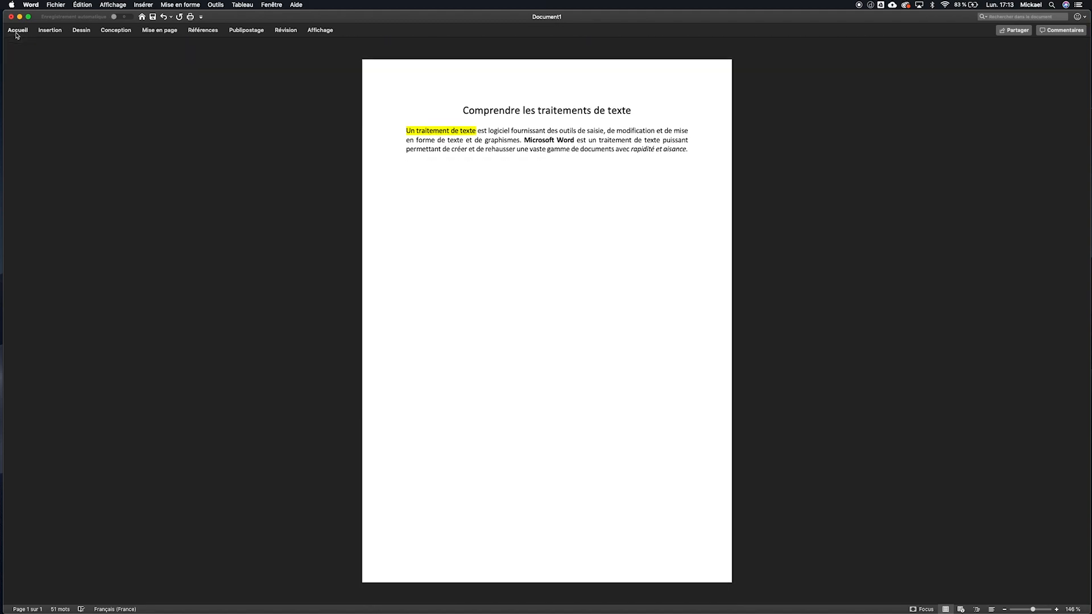
click(25, 32)
click(45, 31)
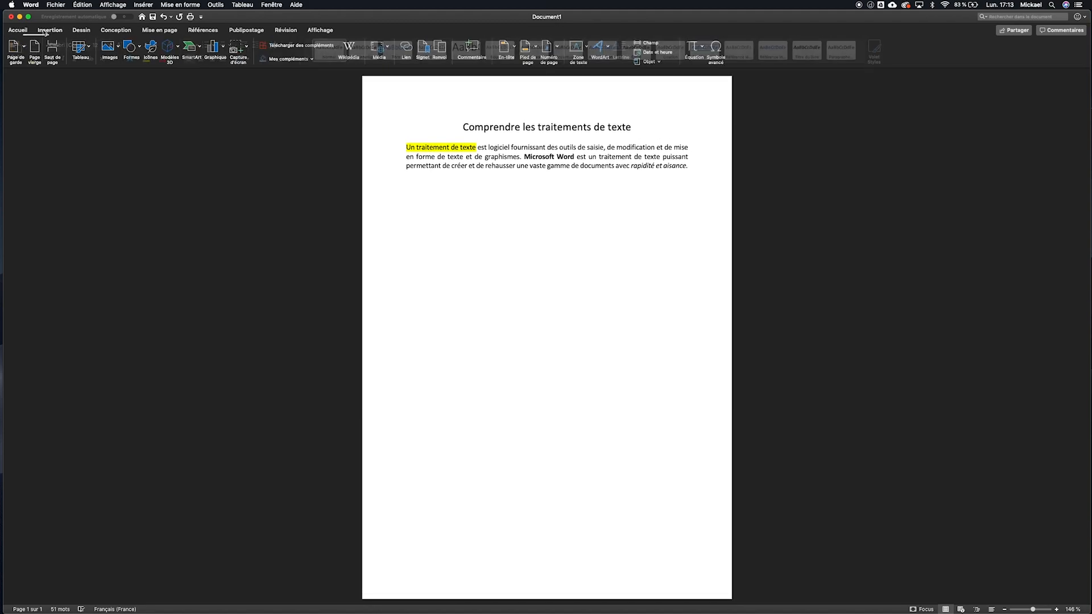
click(81, 30)
click(116, 30)
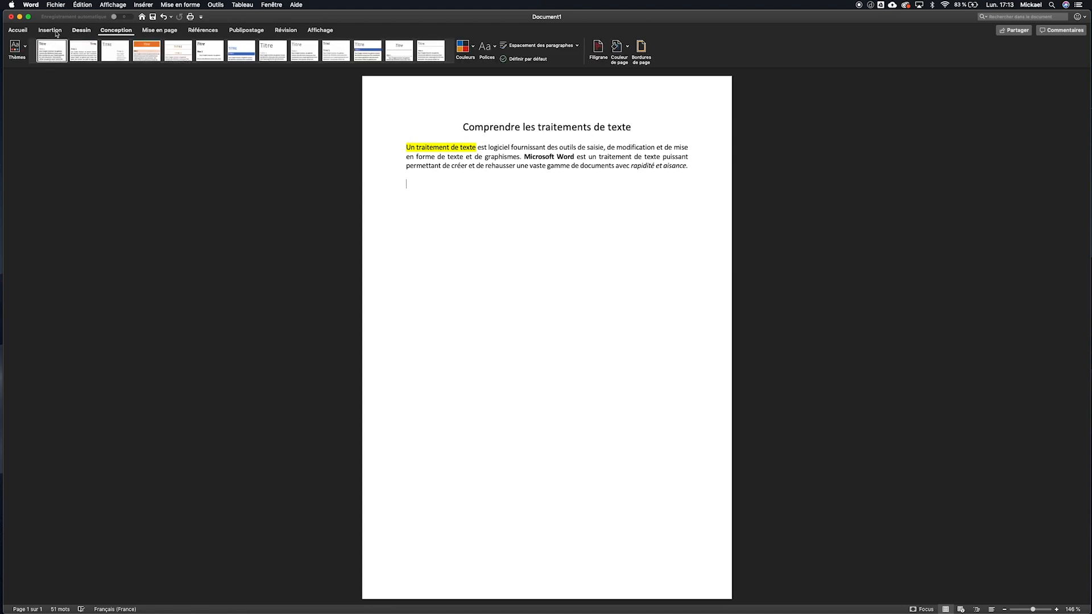
click(18, 31)
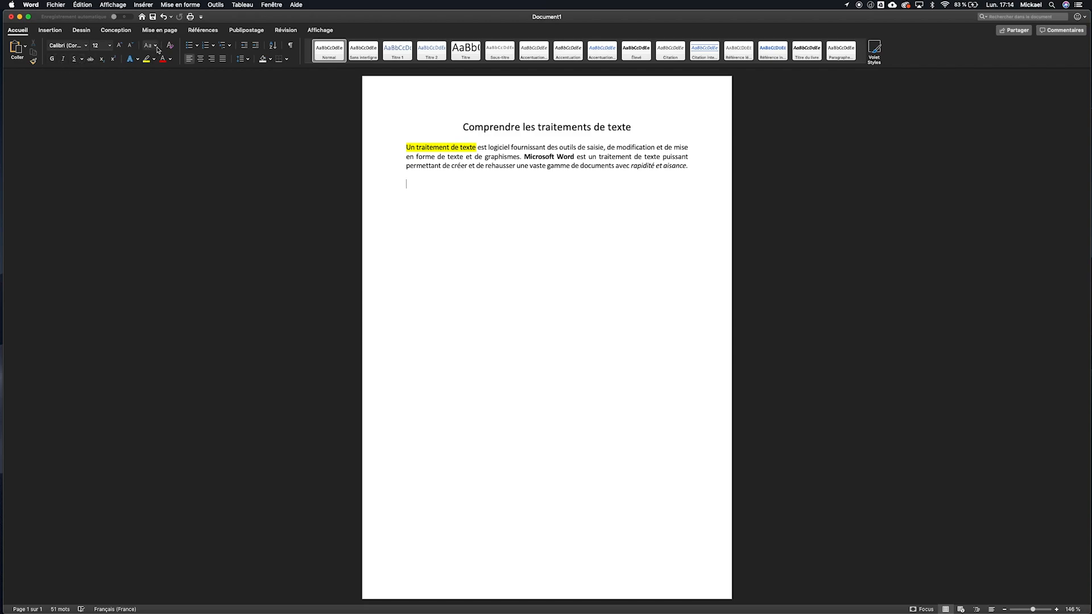
- Examine the bullet library and the tools for insertion, drawing, design, page layout, references, review and display
click(197, 46)
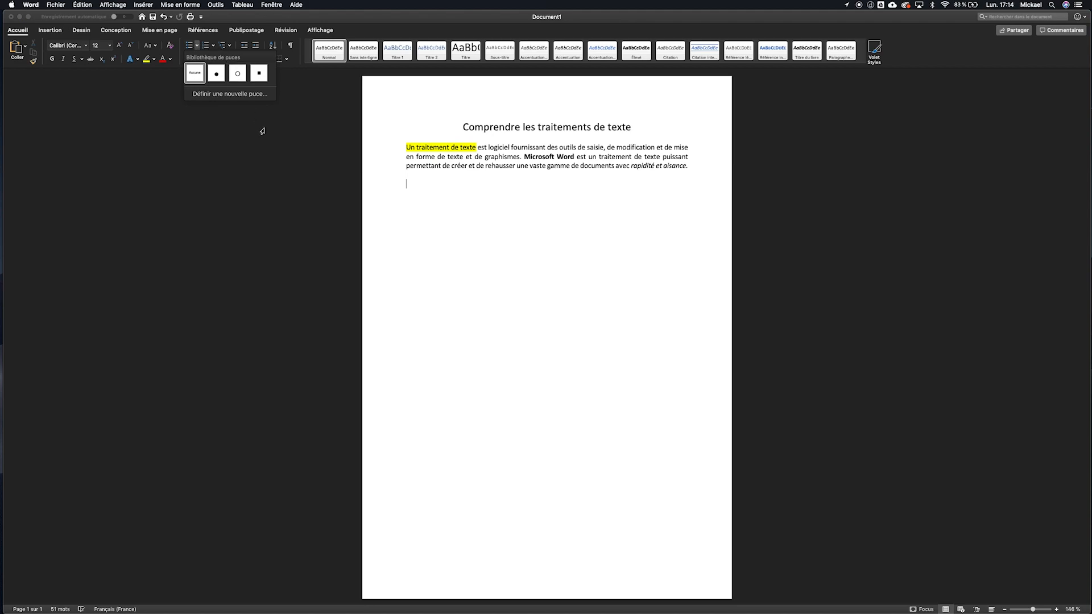
click(314, 96)
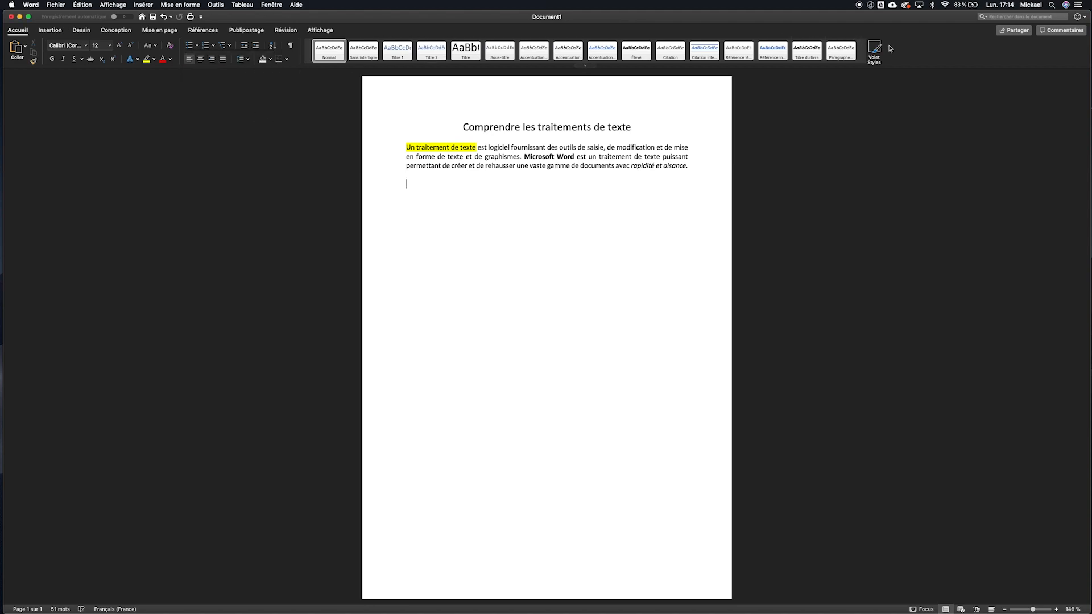
click(49, 32)
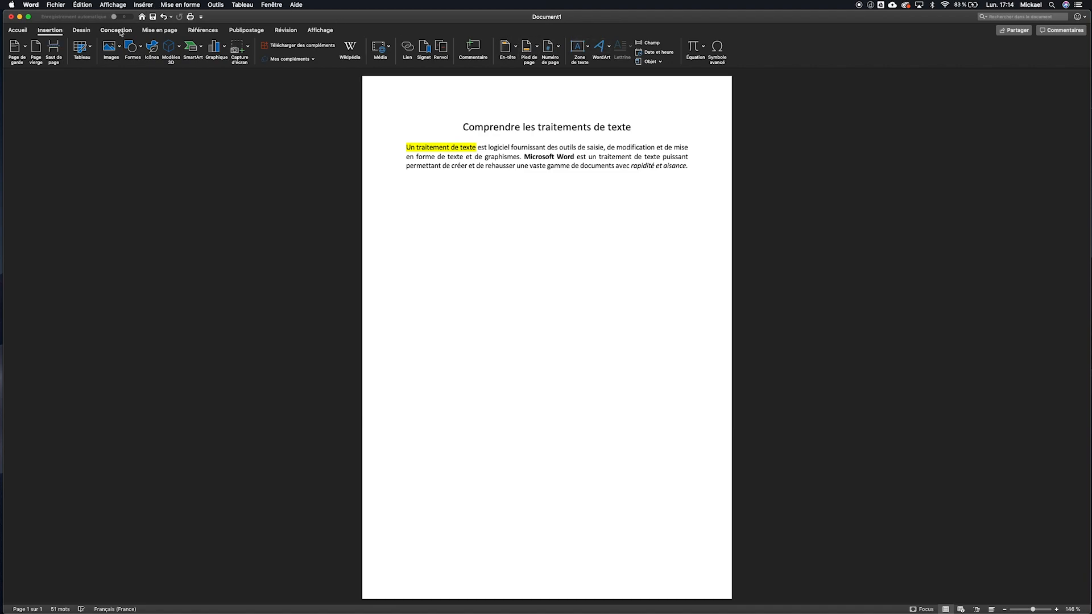
click(86, 31)
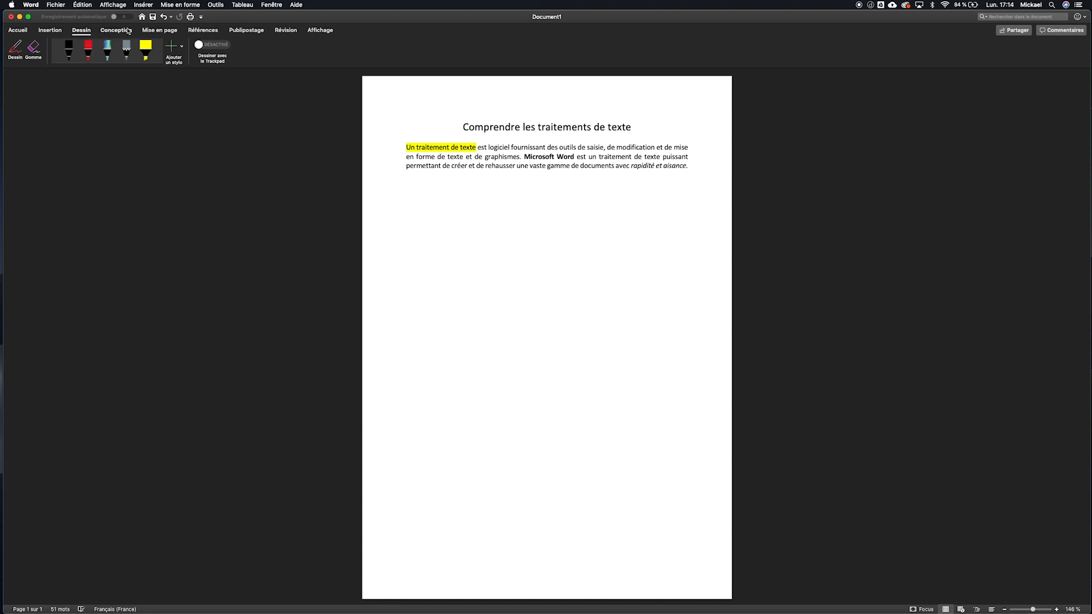
click(128, 32)
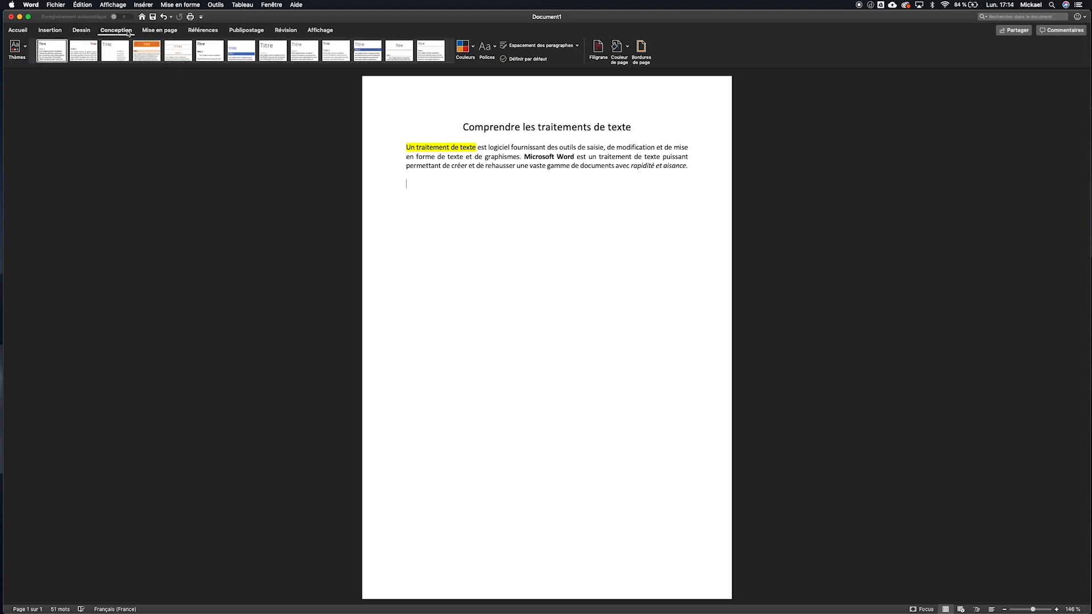
click(25, 49)
click(25, 49)
click(152, 31)
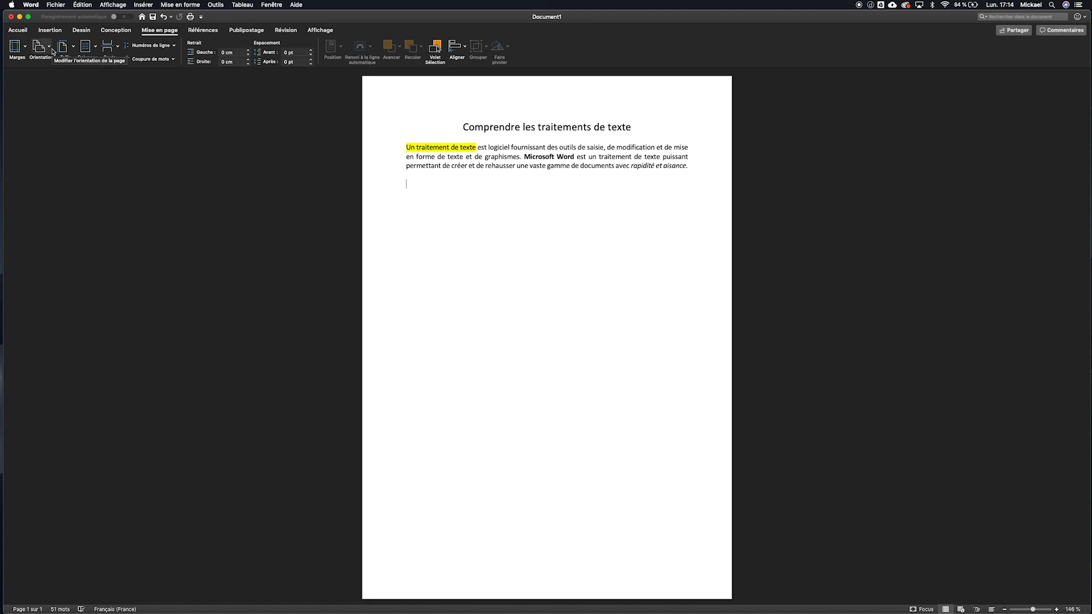
click(199, 31)
click(286, 31)
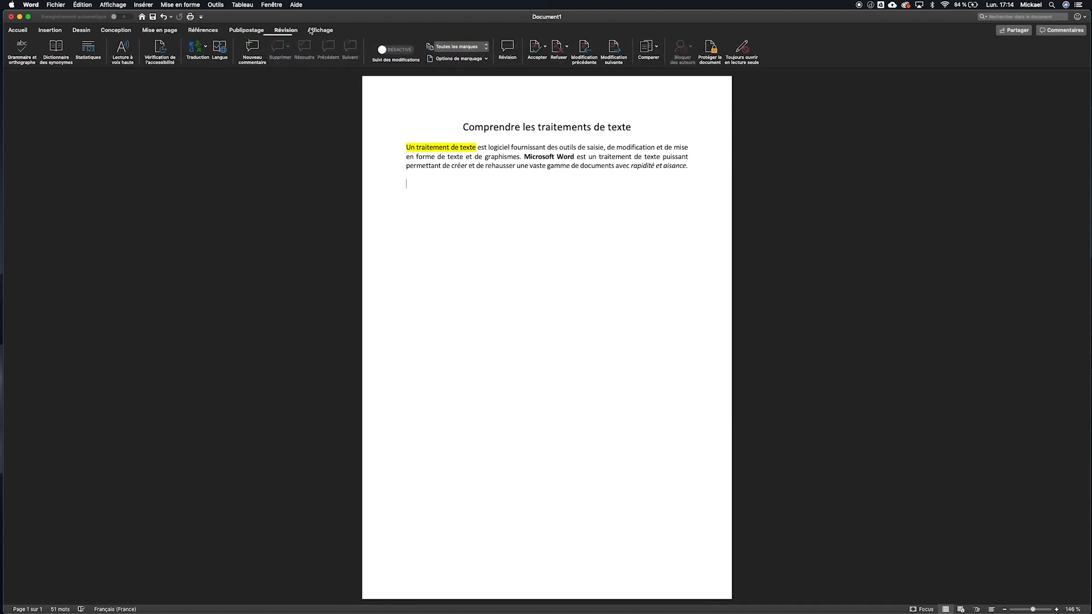
click(331, 30)
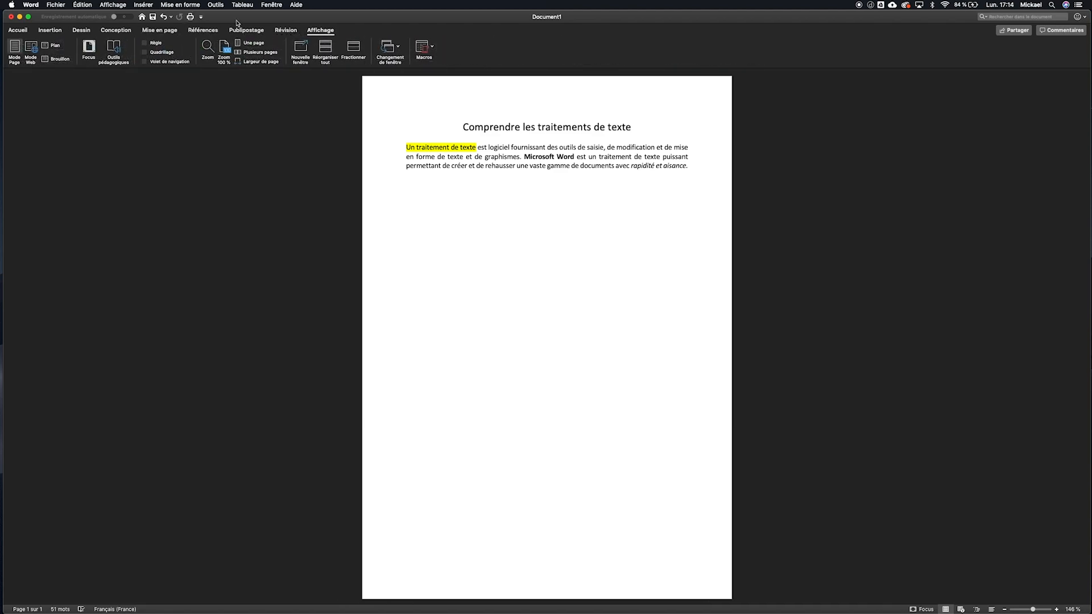
click(18, 30)
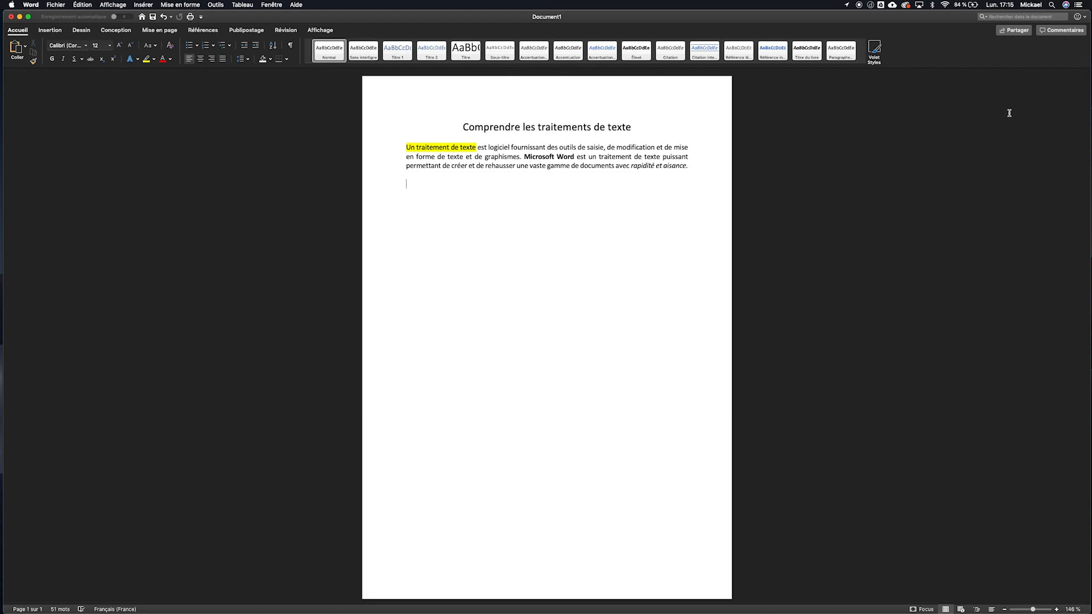
scroll(1080, 136, down, 1)
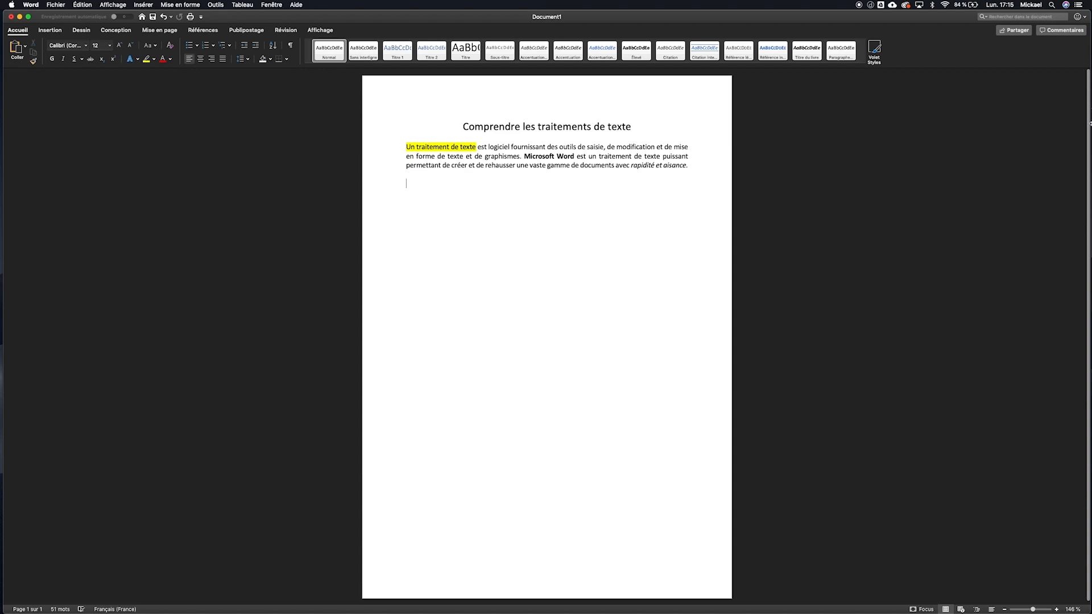
scroll(936, 263, down, 1)
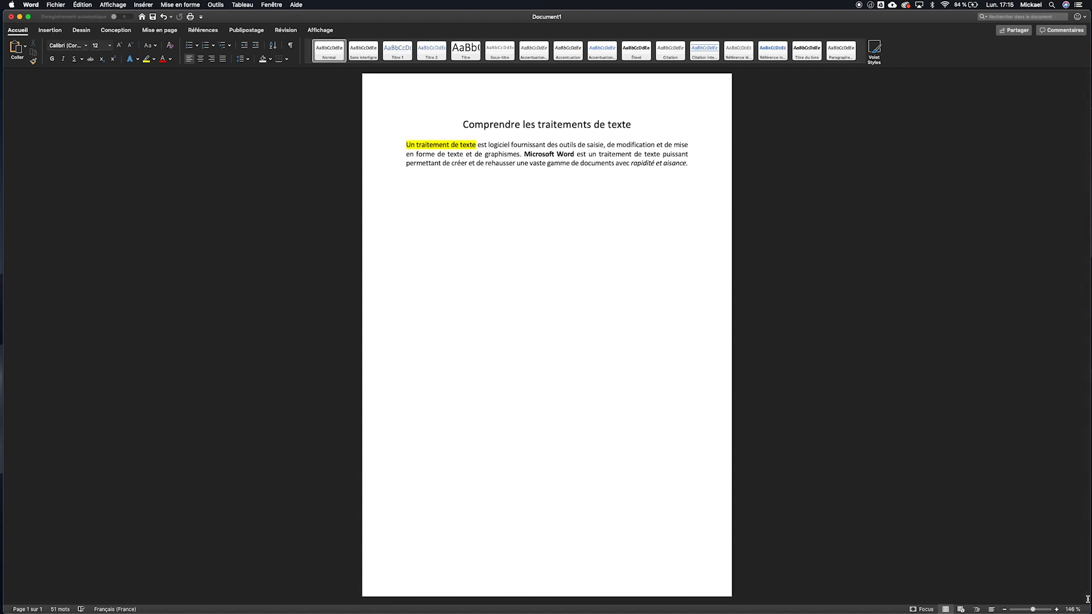
scroll(1039, 339, up, 2)
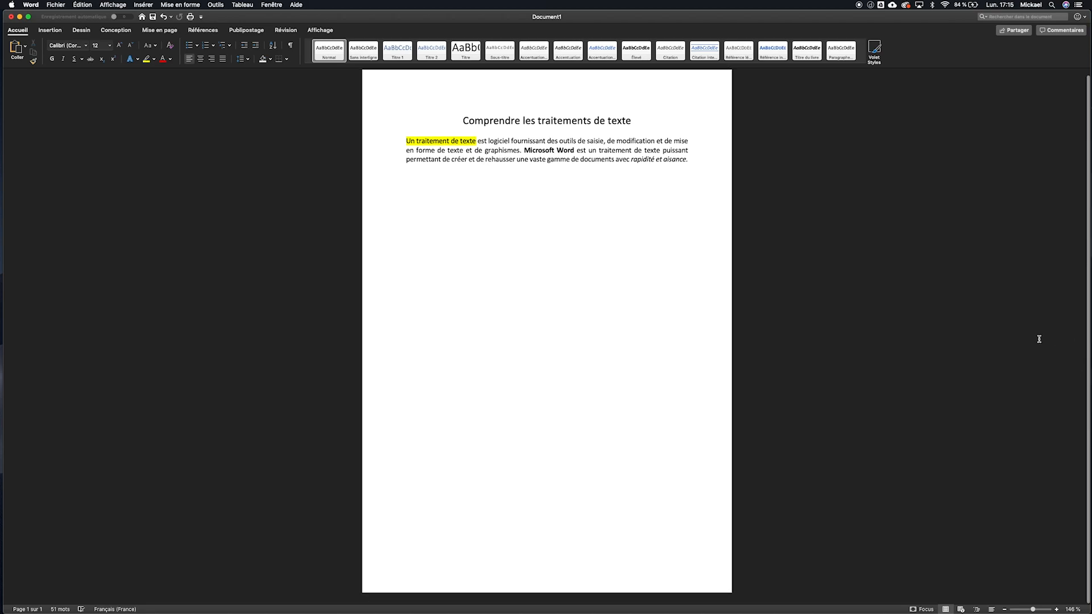
scroll(1039, 339, down, 2)
scroll(1039, 339, up, 2)
scroll(1039, 339, down, 2)
scroll(1039, 339, up, 2)
scroll(1039, 339, down, 2)
scroll(1039, 339, up, 2)
scroll(1039, 339, down, 2)
scroll(1039, 339, up, 1)
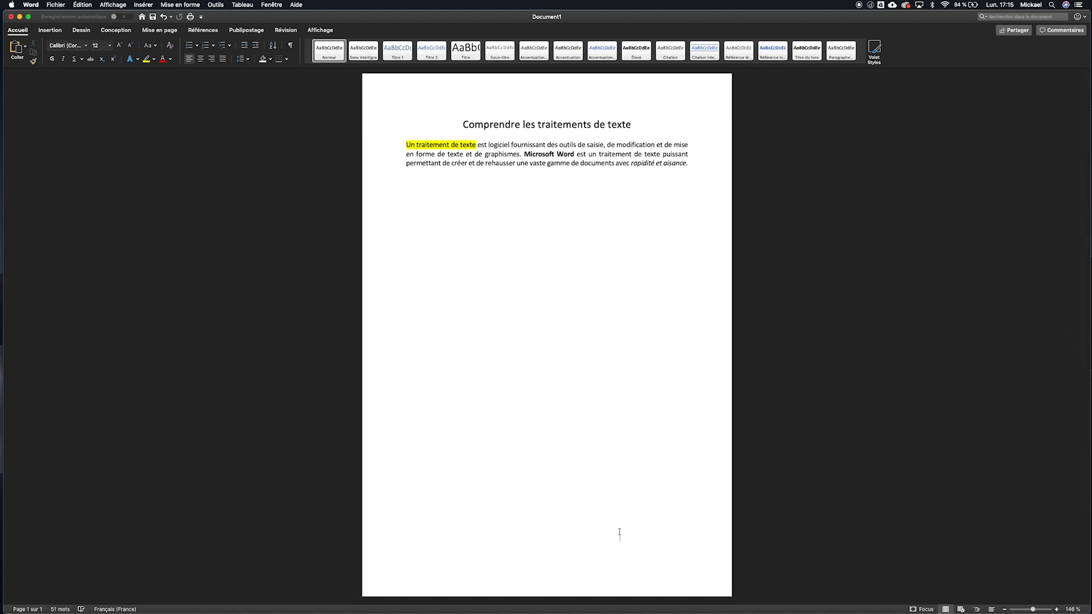
- Add blank lines until the document runs onto a second page, view both pages, and delete lines to return to one page
key(super+Return)
key(Return)
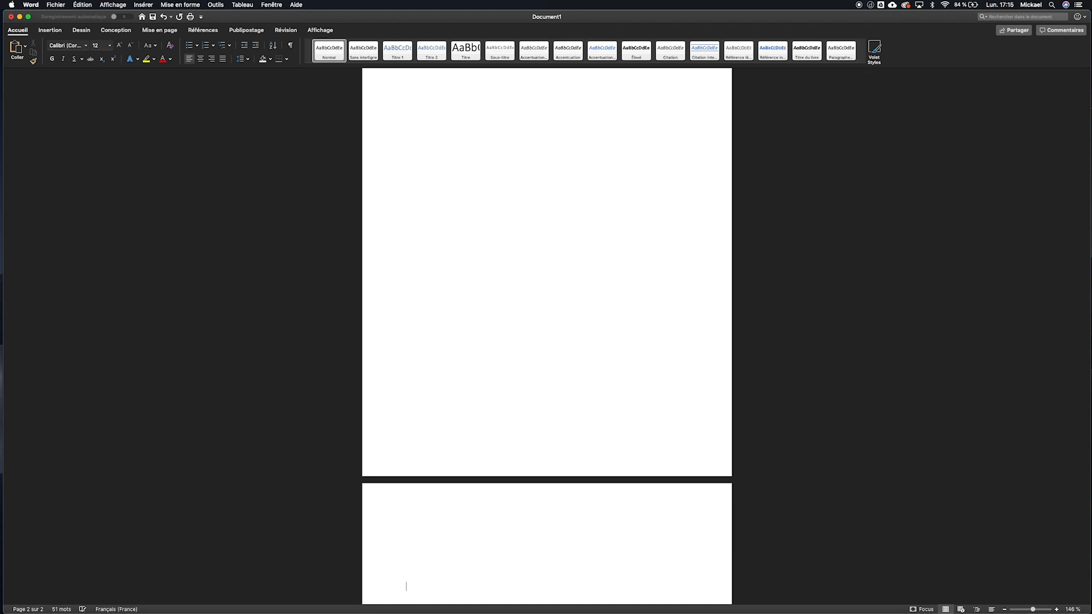
scroll(1086, 137, down, 2)
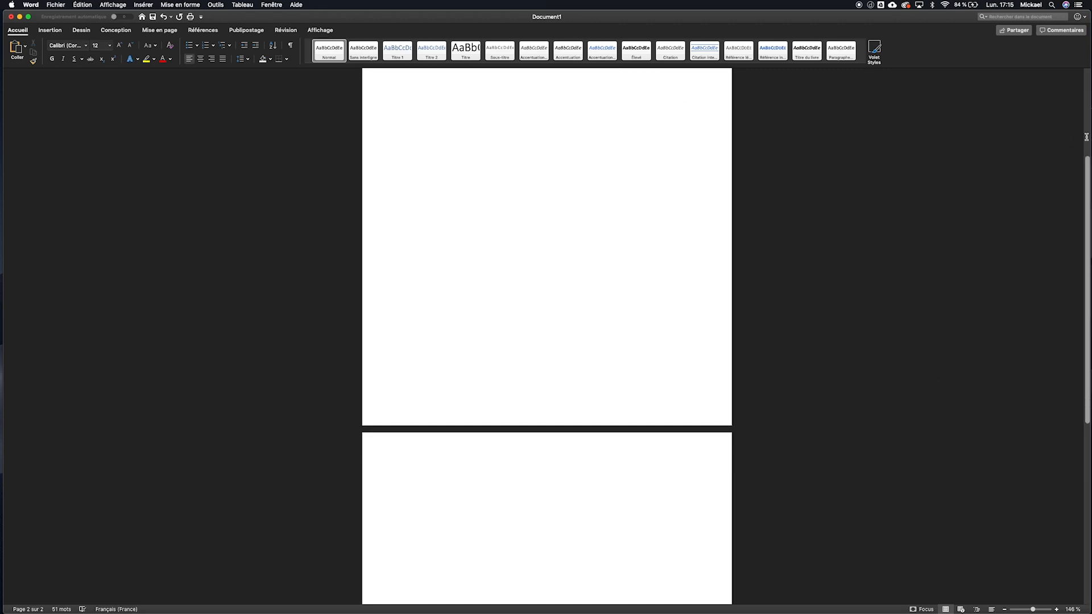
scroll(1079, 229, down, 2)
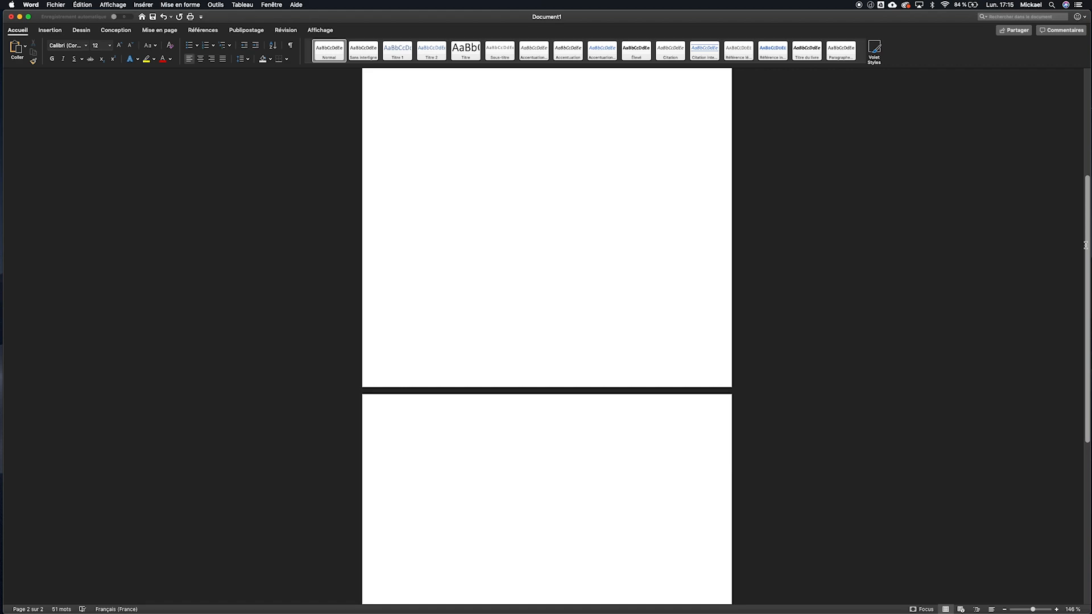
scroll(1085, 245, up, 3)
scroll(1087, 279, down, 10)
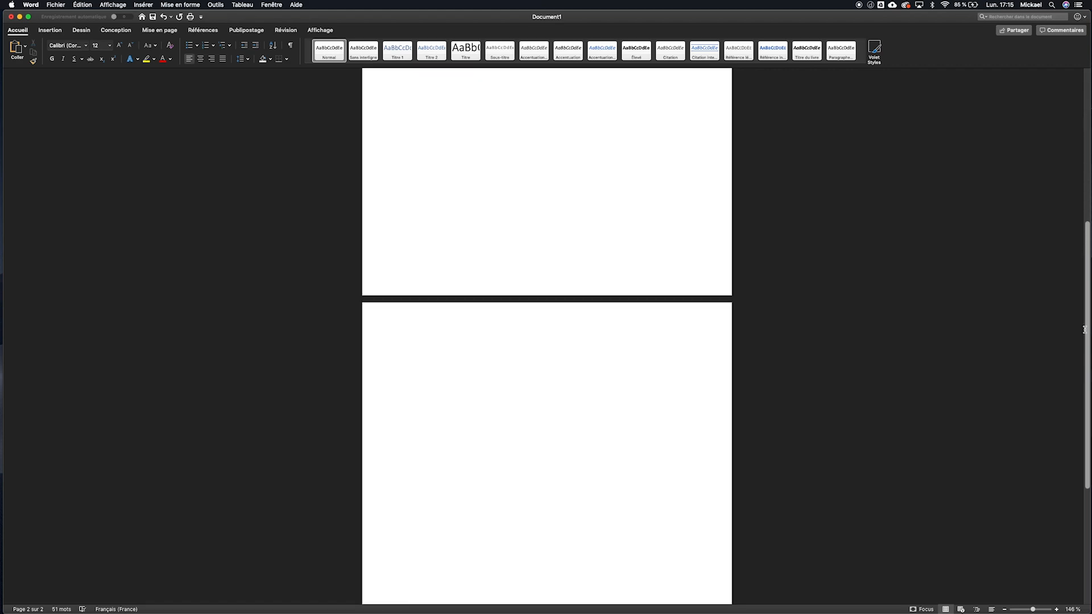
mouse_move(1091, 308)
mouse_down()
mouse_move(1088, 134)
mouse_move(1068, 536)
mouse_move(1089, 327)
mouse_up()
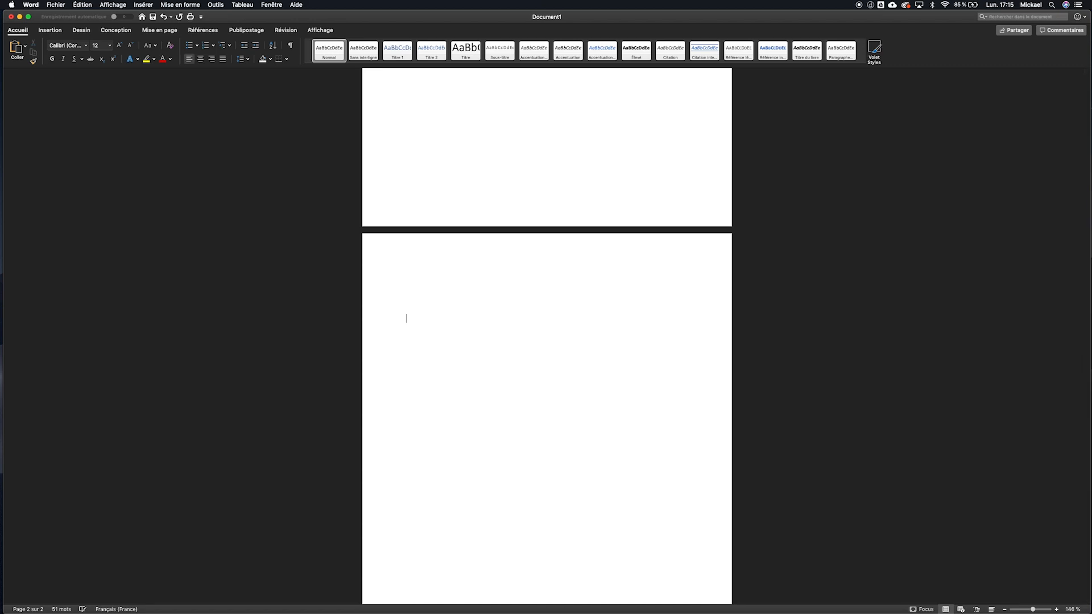
key(BackSpace)
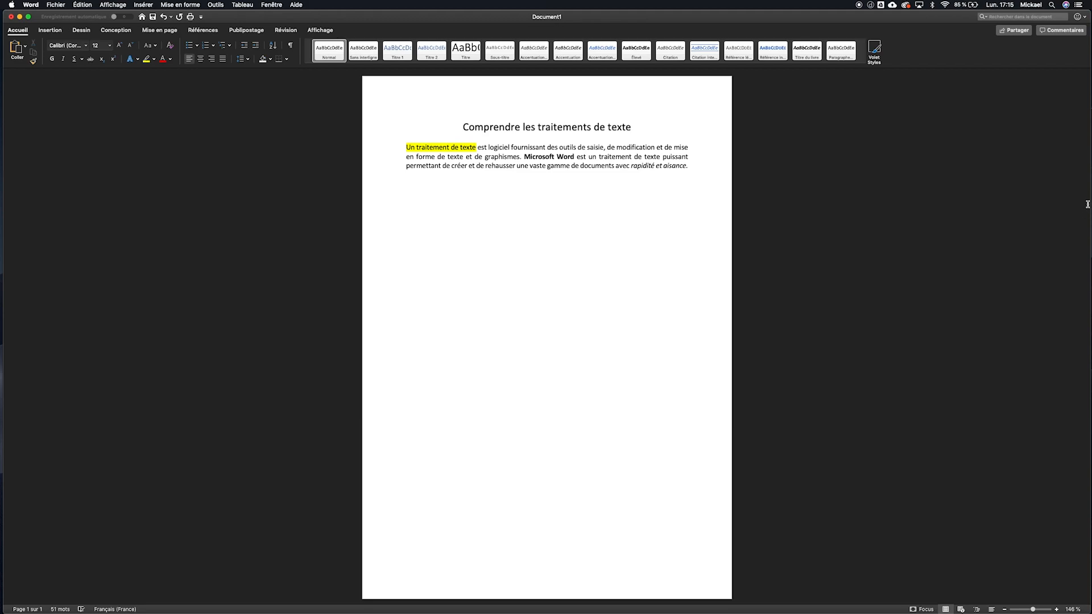
- Reduce the document's zoom level to 121 %
scroll(1078, 206, down, 1)
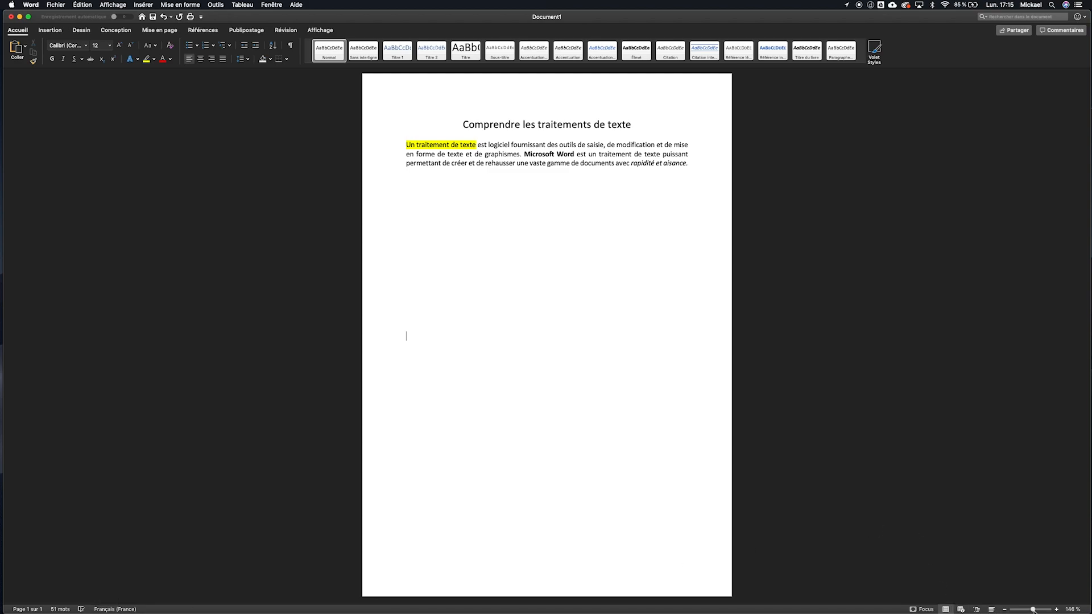
mouse_move(1034, 611)
mouse_down()
mouse_move(1011, 611)
mouse_move(1050, 610)
mouse_move(1011, 611)
mouse_move(1032, 611)
mouse_up()
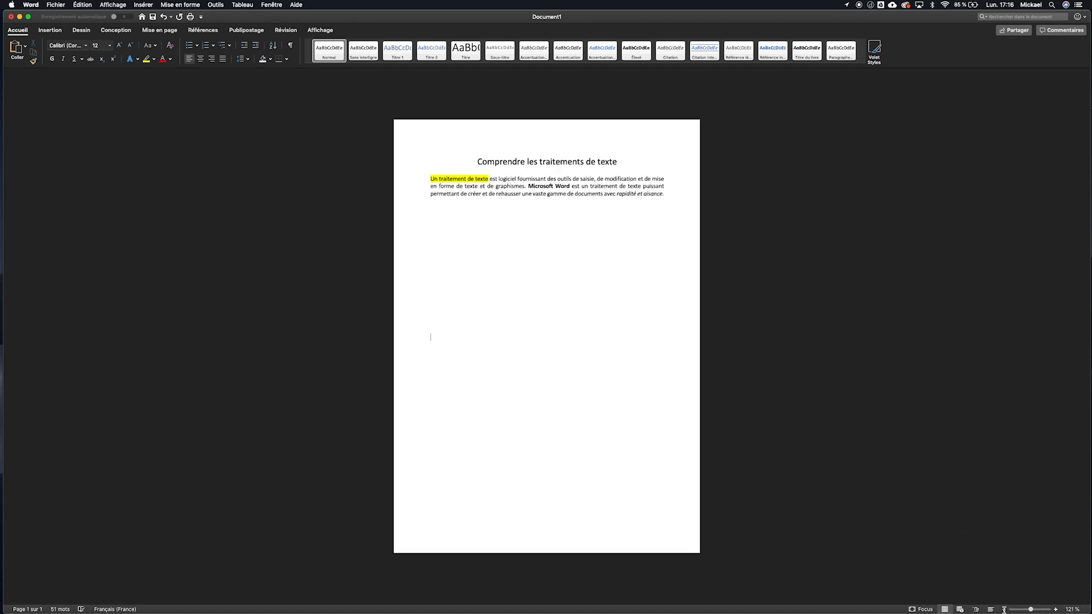
- Increase the document's zoom level to 147 % and display the rulers around the page
click(1055, 609)
scroll(939, 441, up, 3)
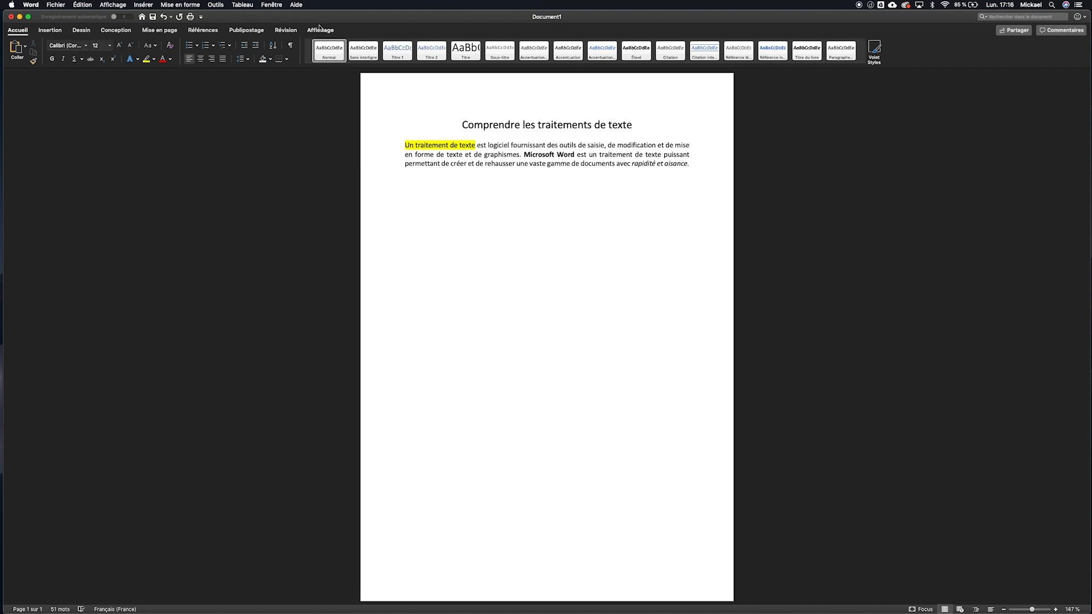
click(321, 28)
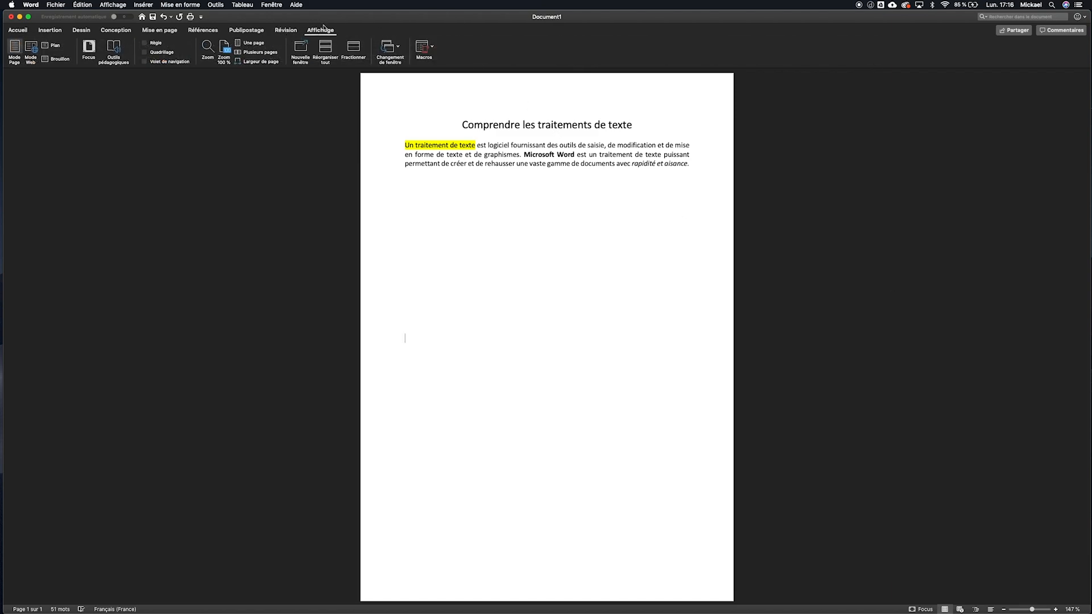
click(145, 44)
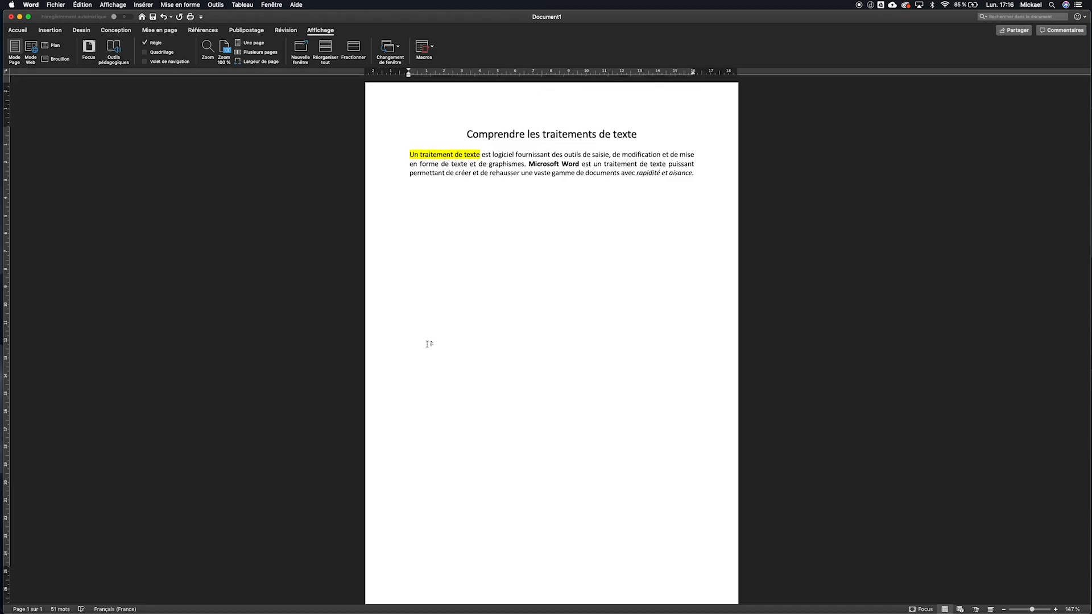
scroll(428, 352, down, 1)
scroll(427, 371, down, 1)
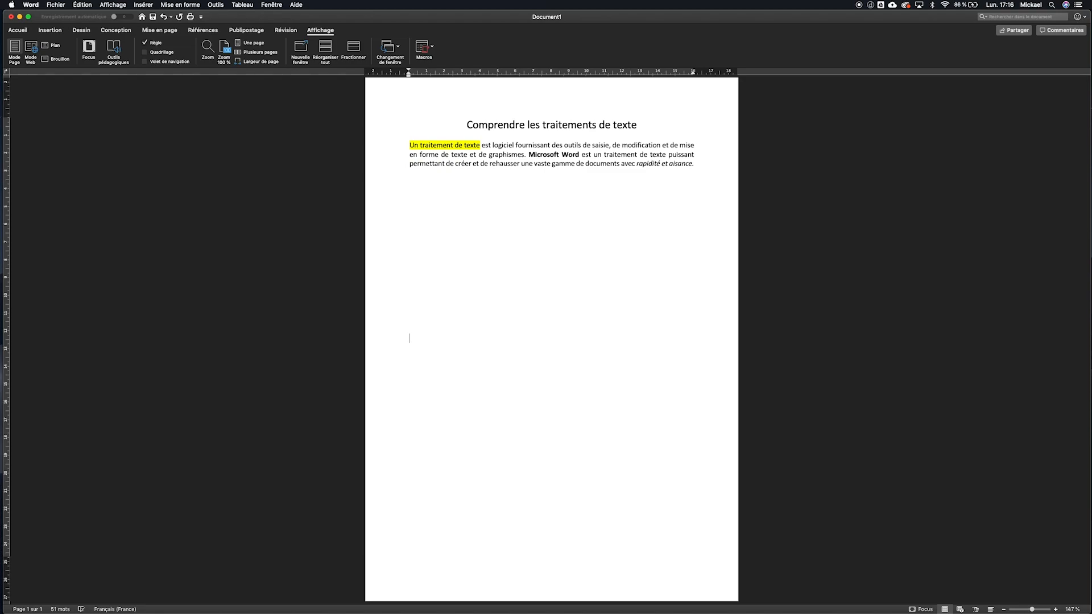
scroll(565, 397, down, 1)
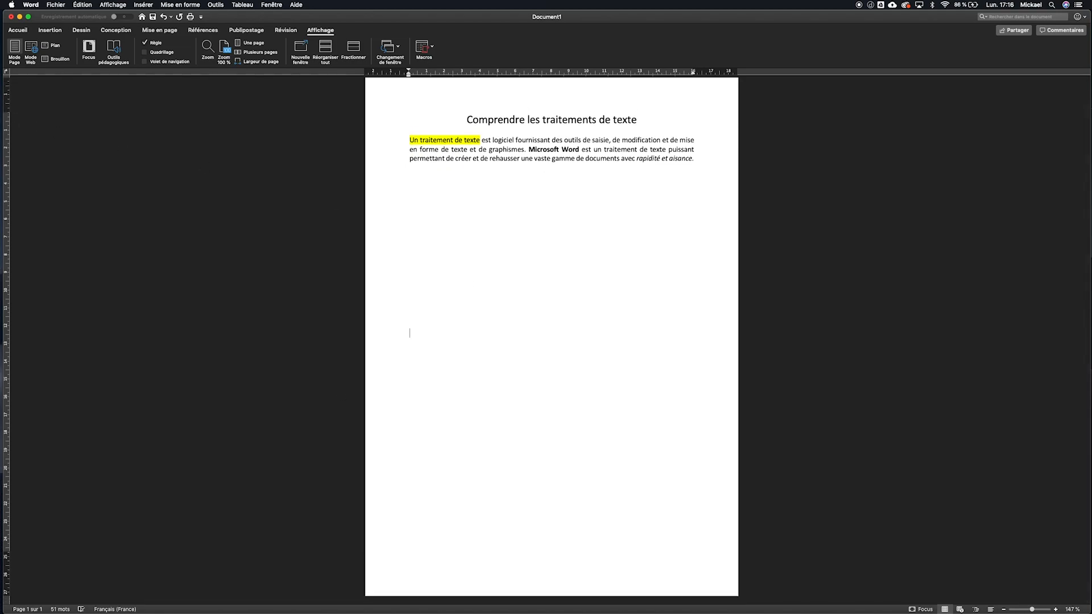
scroll(722, 275, down, 1)
scroll(723, 275, up, 1)
- Look at the document search field and the help commands
click(1011, 17)
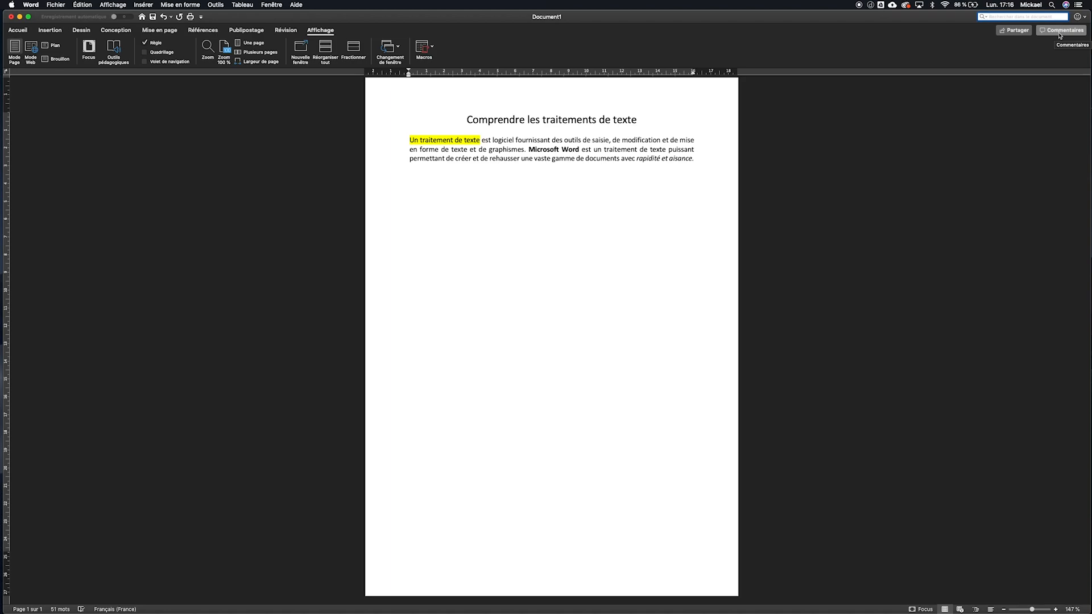
click(297, 5)
click(707, 220)
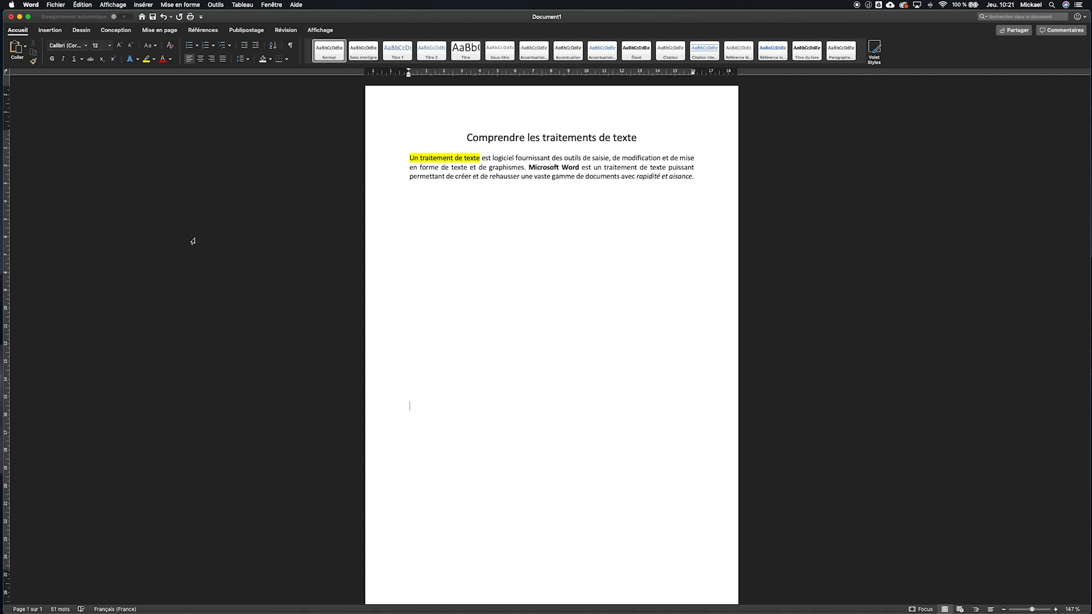
- Start closing the unsaved document and cancel the closing at the save prompt
click(11, 18)
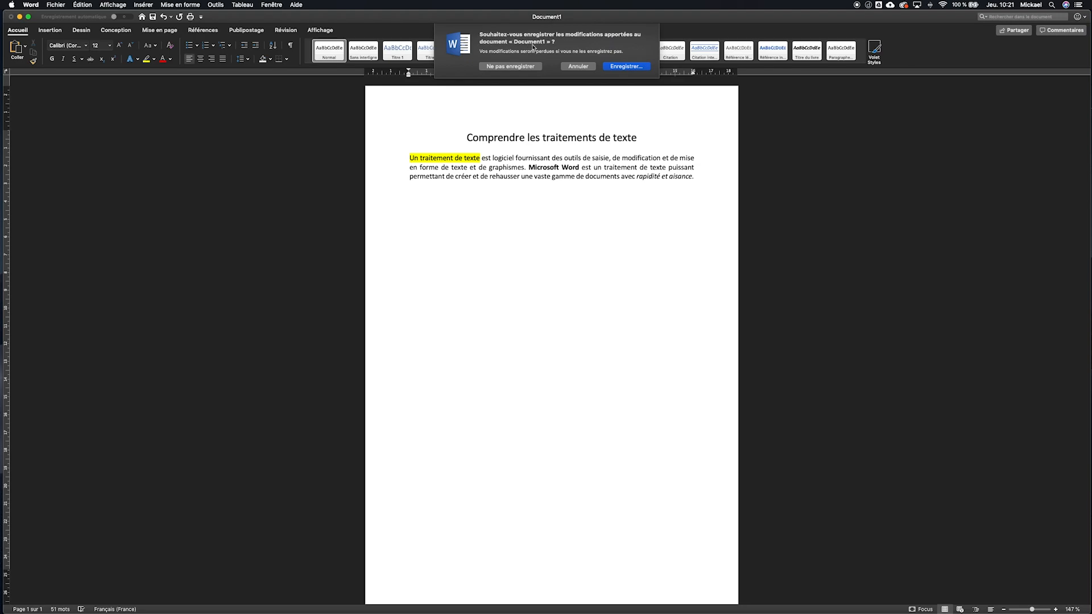
click(578, 67)
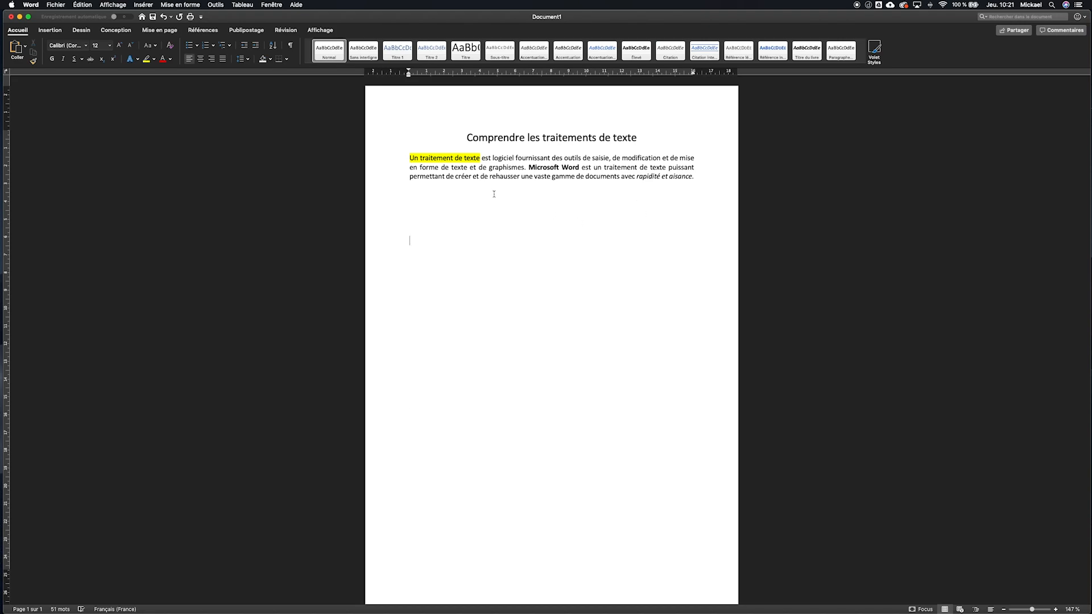
- Start saving the document and name the file Module A
click(56, 5)
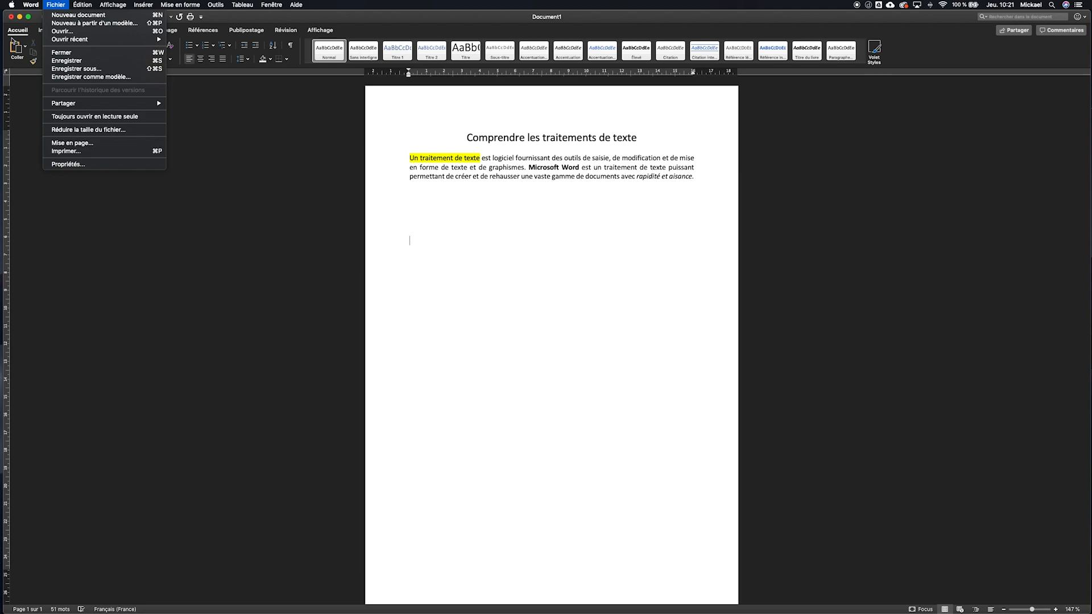
click(75, 61)
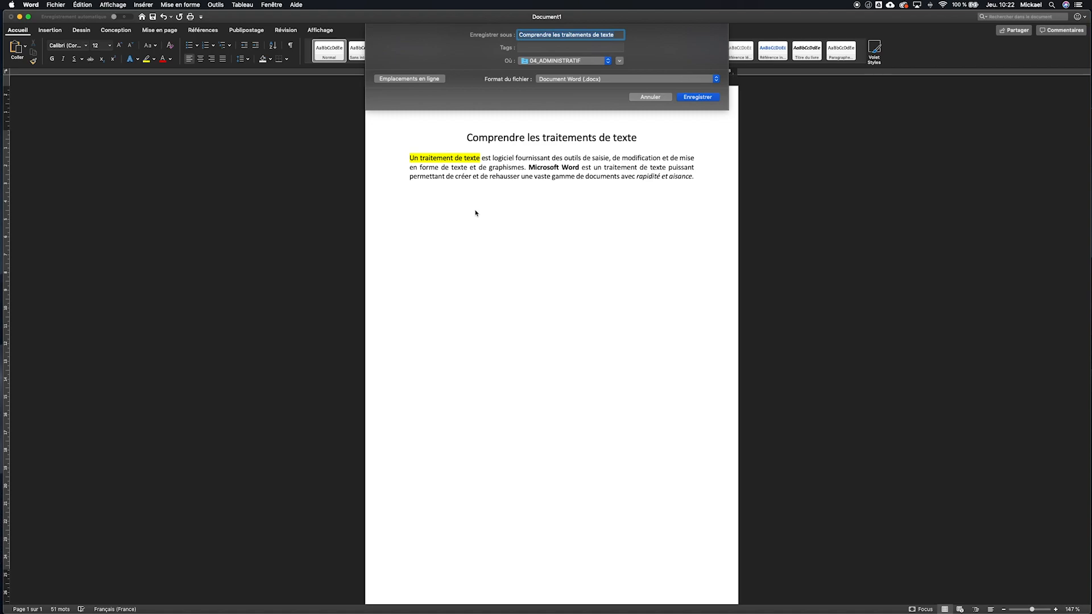
click(616, 35)
key(super+a)
key(BackSpace)
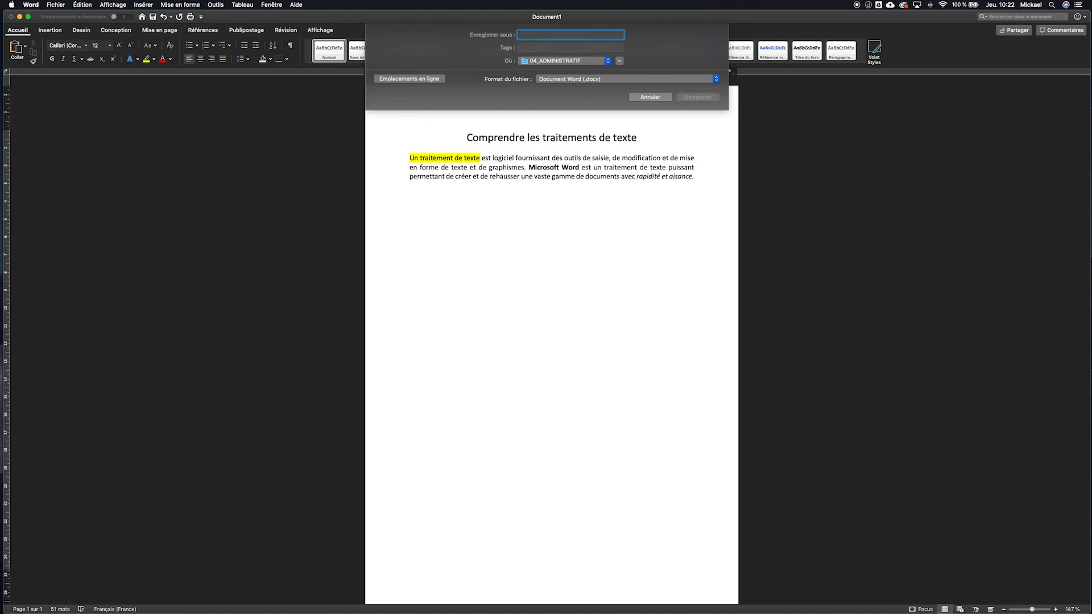
text(Exercice)
key(BackSpace)
key(BackSpace)
key(BackSpace)
key(BackSpace)
key(BackSpace)
key(BackSpace)
key(BackSpace)
key(BackSpace)
key(BackSpace)
text(Module A)
- Choose Bureau — iCloud as the save location and save the file as a Word document (.docx)
click(589, 61)
click(568, 164)
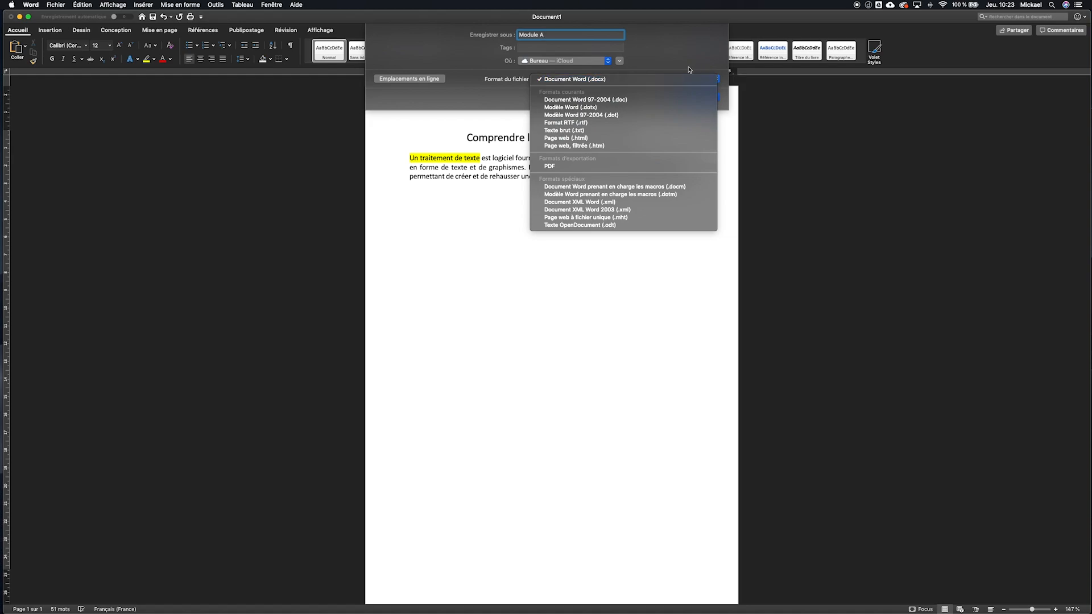
click(730, 93)
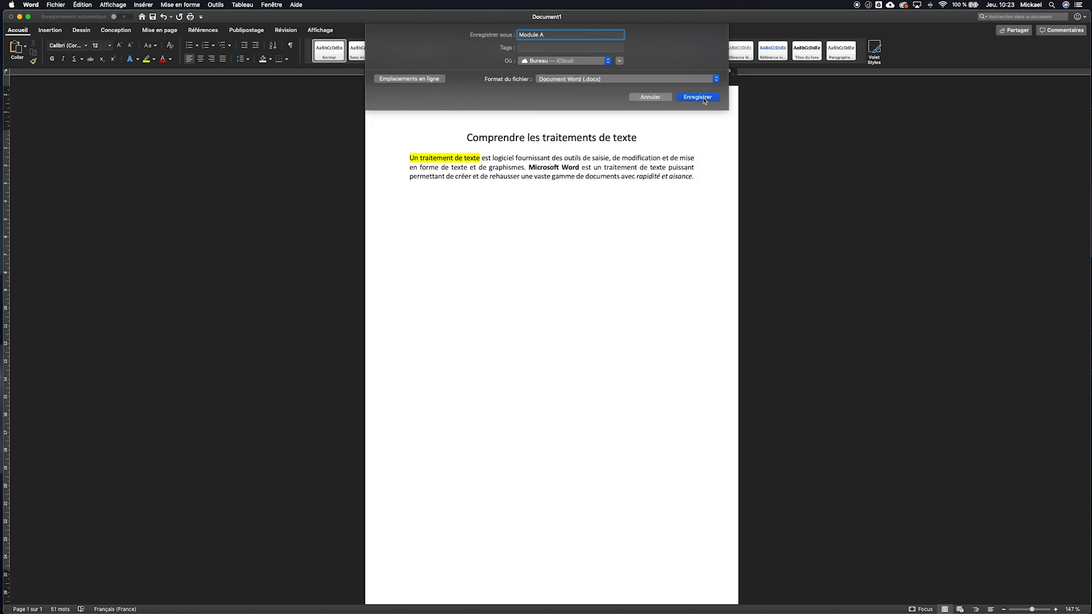
click(703, 98)
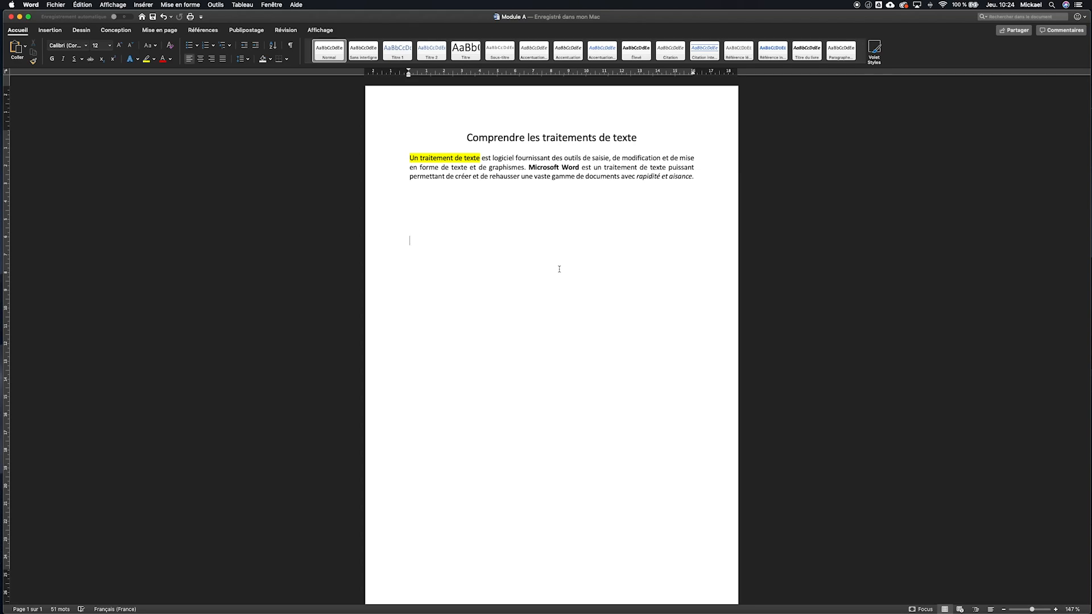
- Add the filler lines "Oifjoeijr", "Zopf nzonf" and, after a blank line, "Fnzpfen" below the paragraph
text(Oifjoeijr)
key(Return)
text(Zopf nzonf )
text(Fnzpfen)
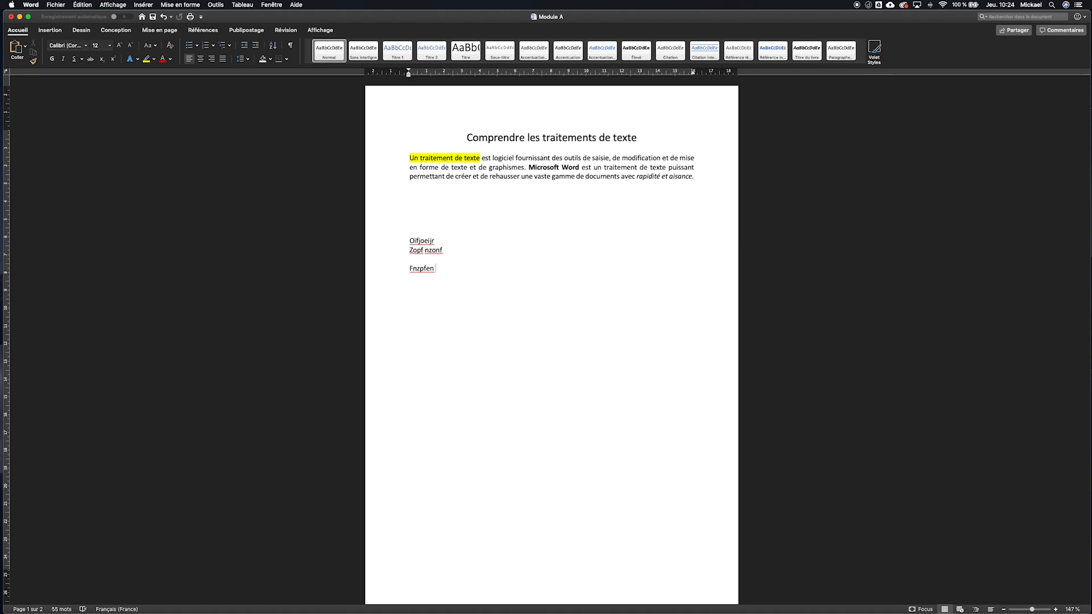
- Save the modified document as a separate file named Module A version 1 in Bureau — iCloud
click(56, 5)
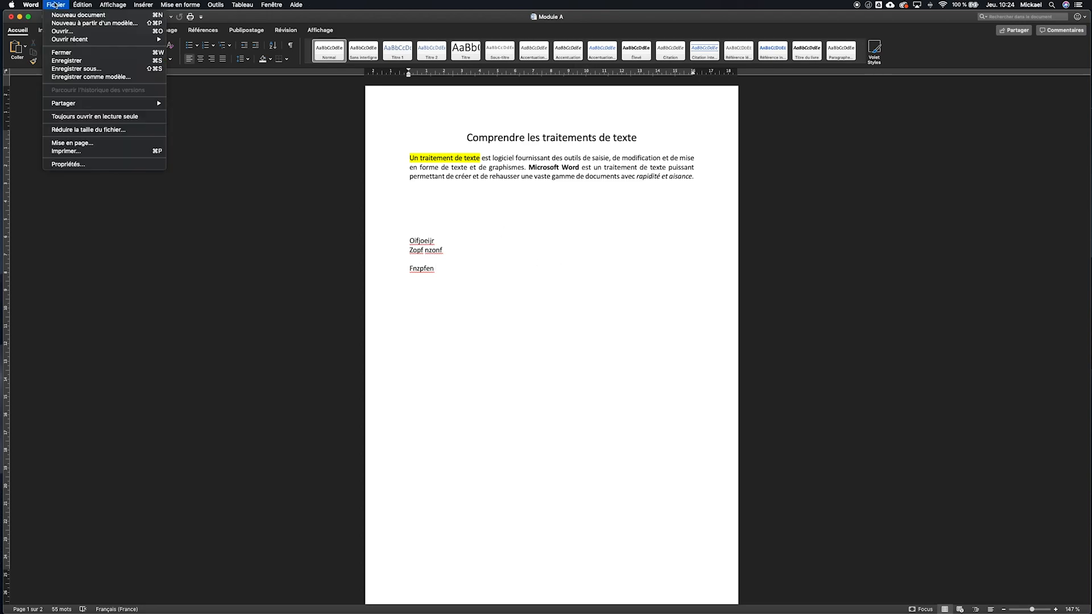
click(92, 69)
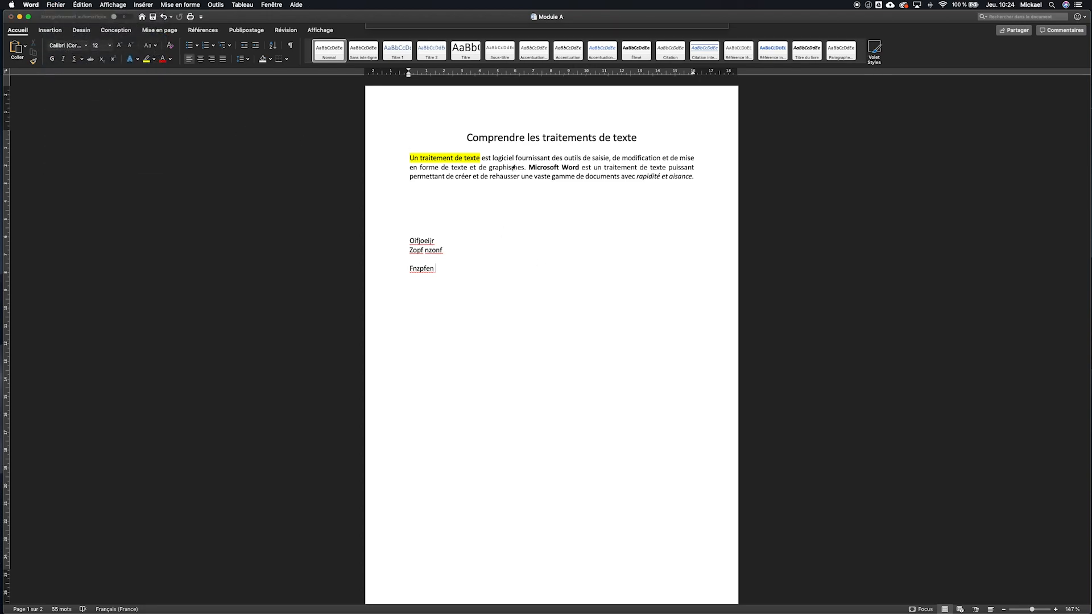
click(562, 33)
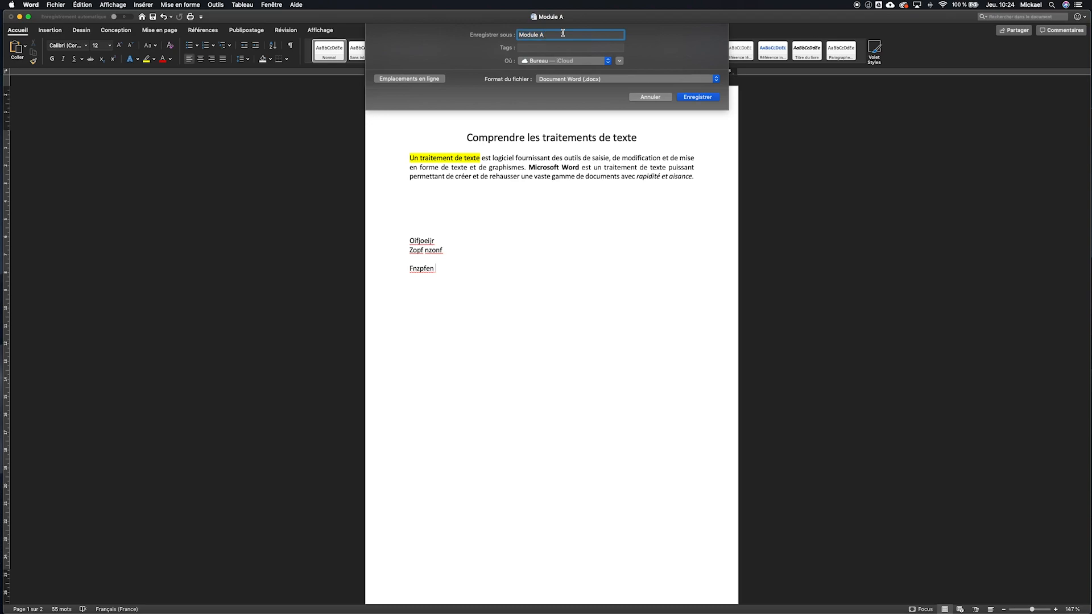
text(version)
text( 2)
key(BackSpace)
text(1)
click(709, 99)
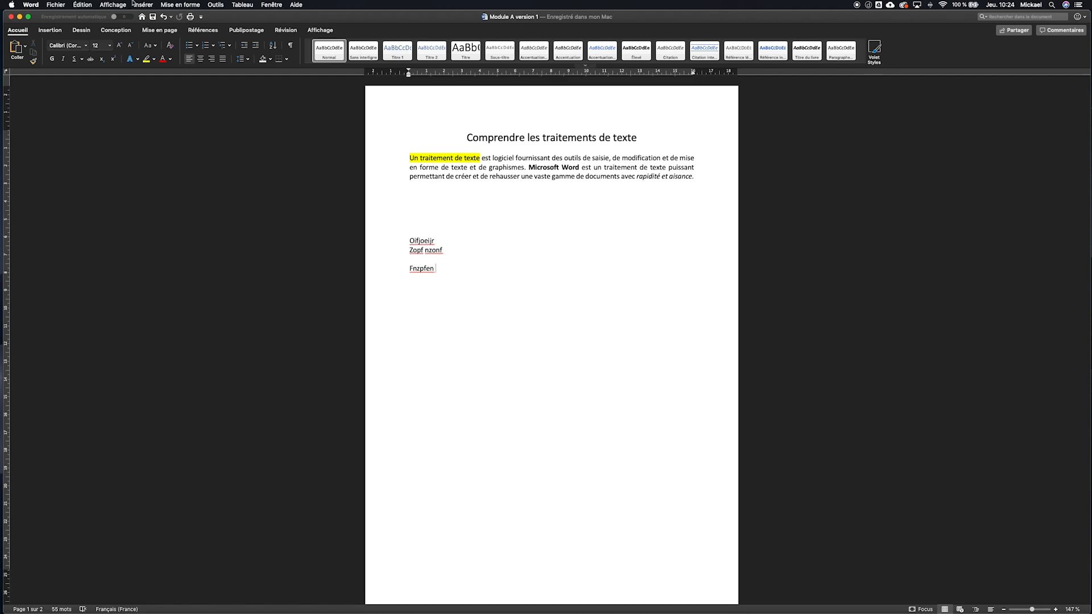
- Browse the files available to open in Bureau — iCloud and leave without opening any
click(56, 4)
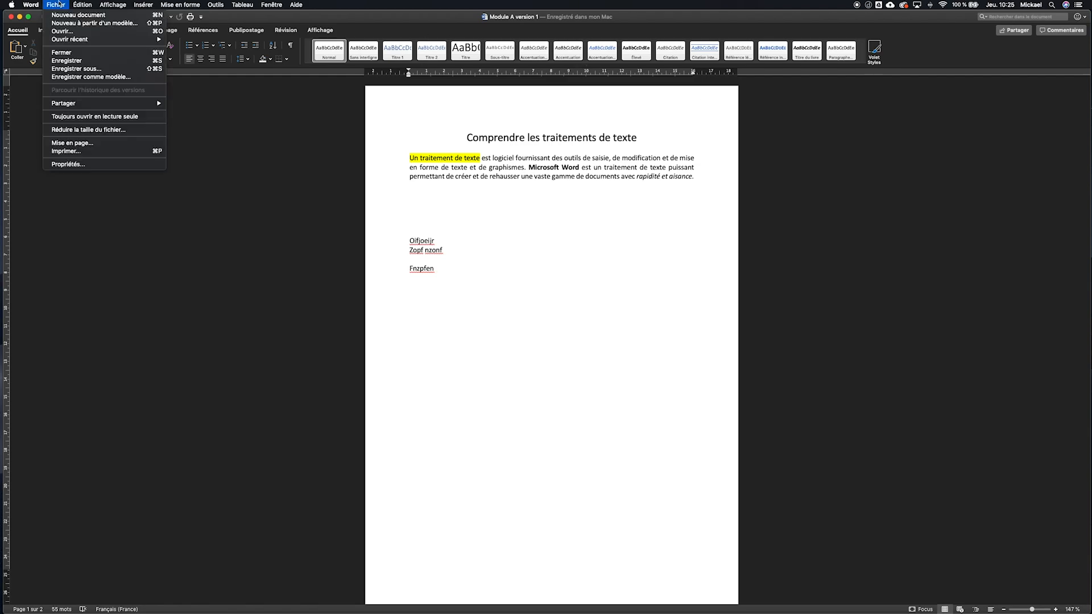
click(61, 31)
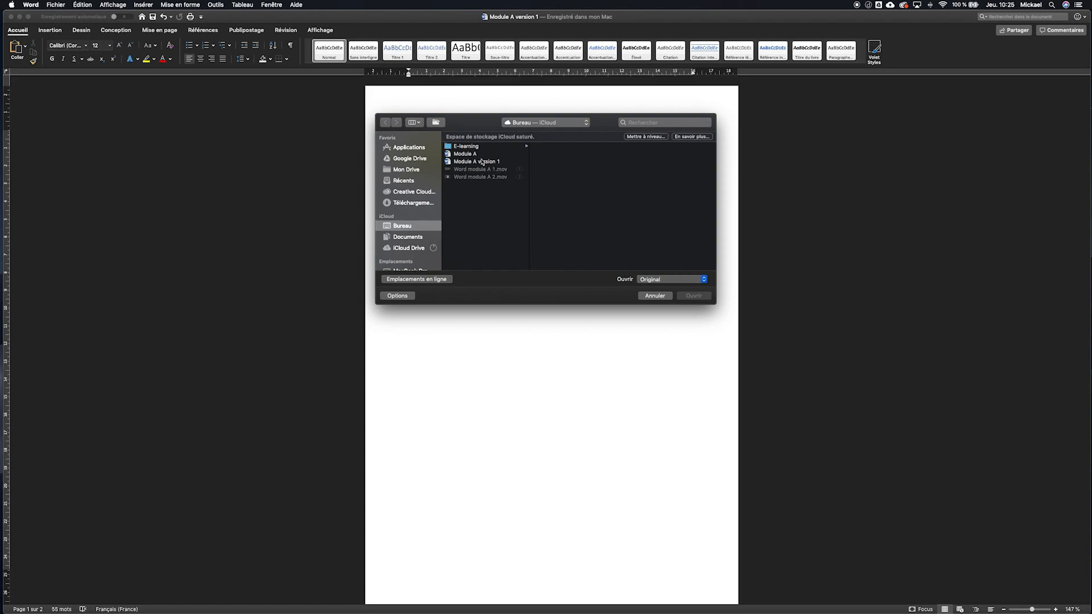
click(652, 297)
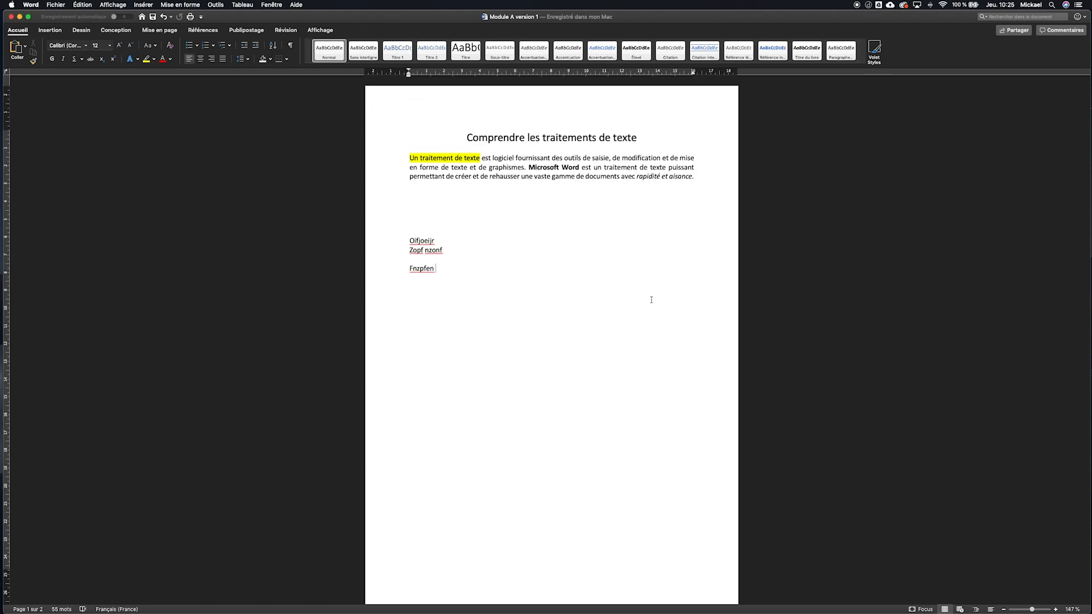